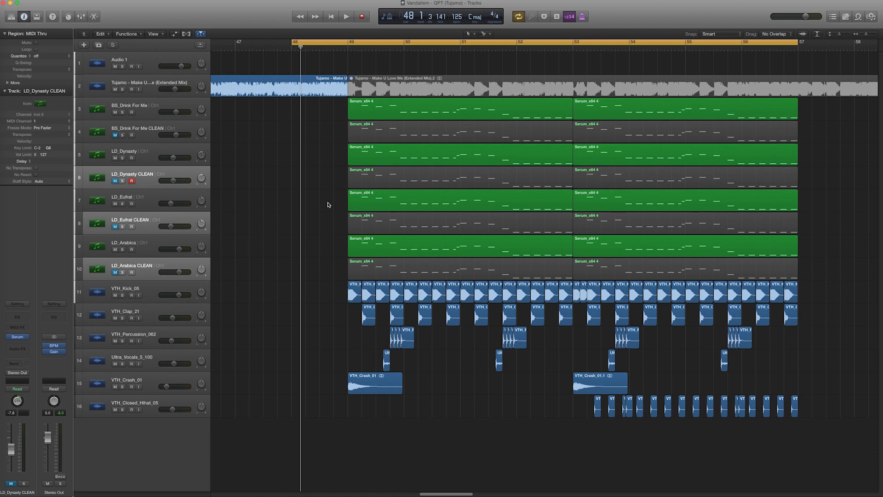
Audition the full arrangement and the soloed tracks from VTH_Kick_05 through VTH_Closed_Hihat_05, and clear the solos.
key("space")
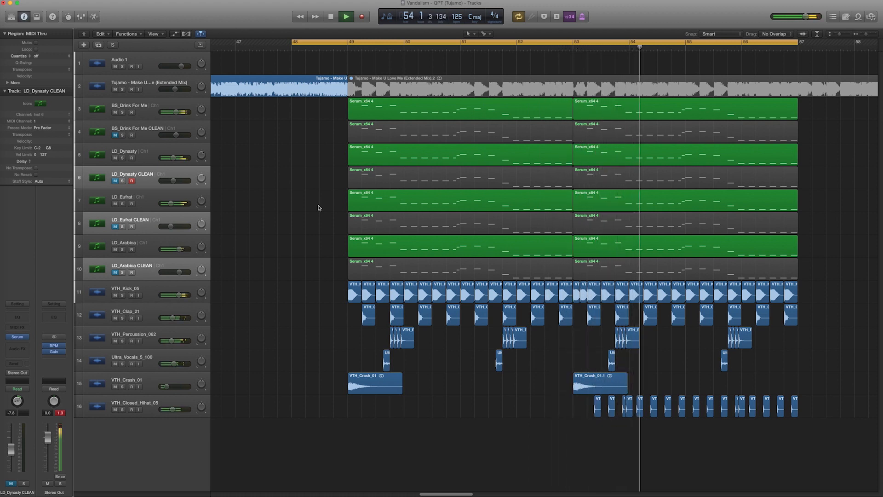
key("space")
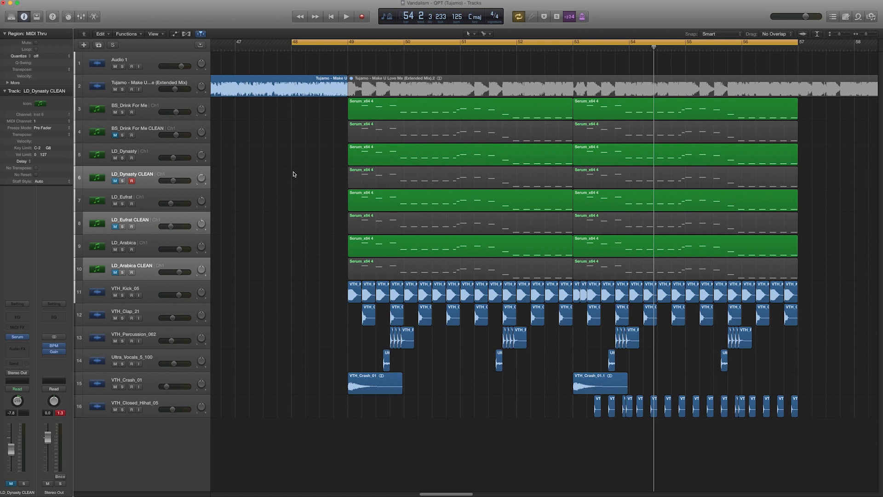
left_click_drag(299, 302, 845, 419)
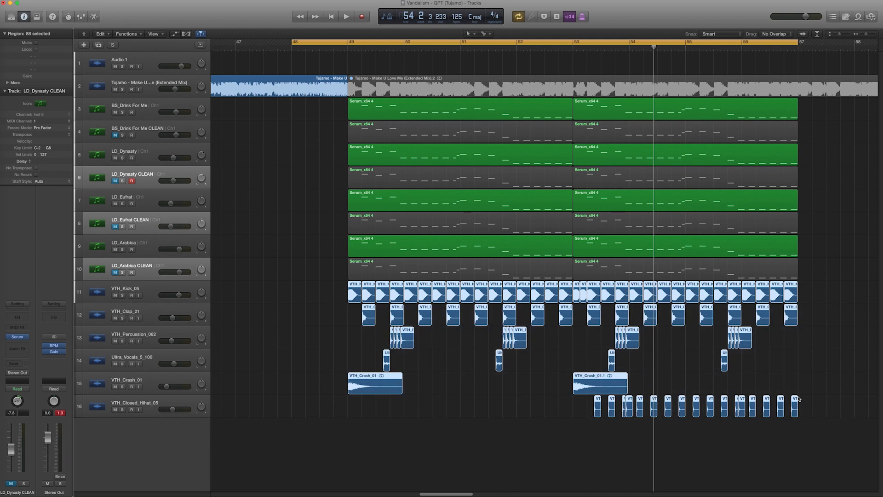
left_click_drag(326, 299, 820, 409)
left_click_drag(123, 296, 122, 409)
key("space")
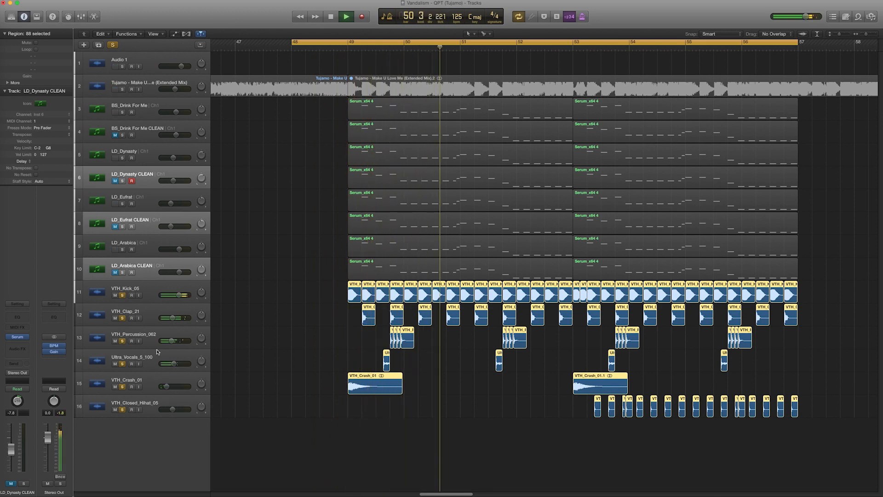
key("space")
left_click_drag(122, 294, 122, 409)
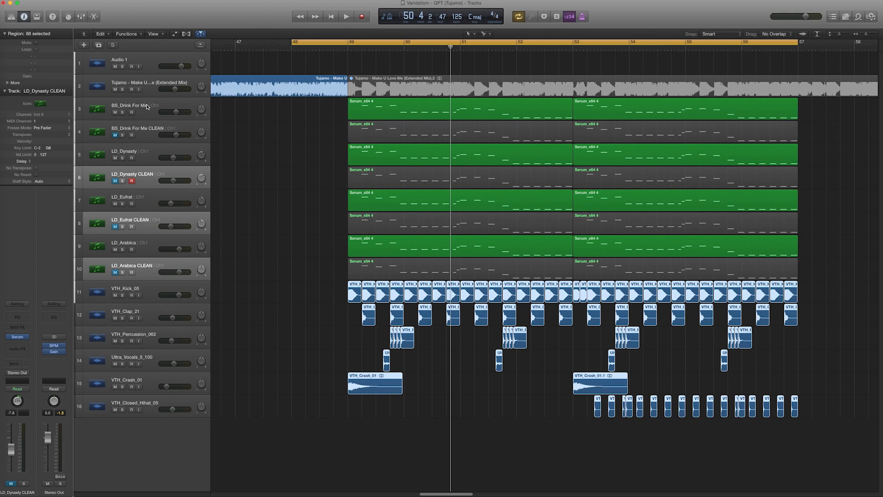
Open the Serum instrument of the BS_Drink For Me CLEAN track and move its window clear of that track's regions.
left_click(147, 129)
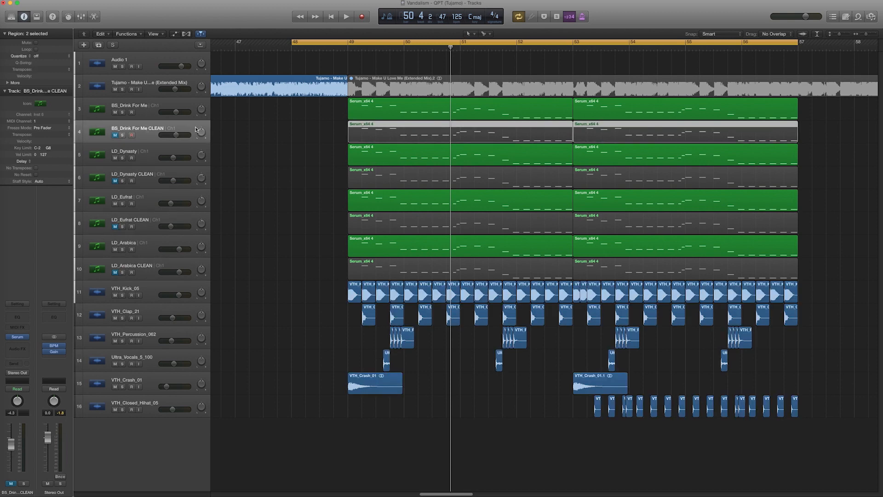
left_click(20, 337)
left_click_drag(670, 117, 564, 104)
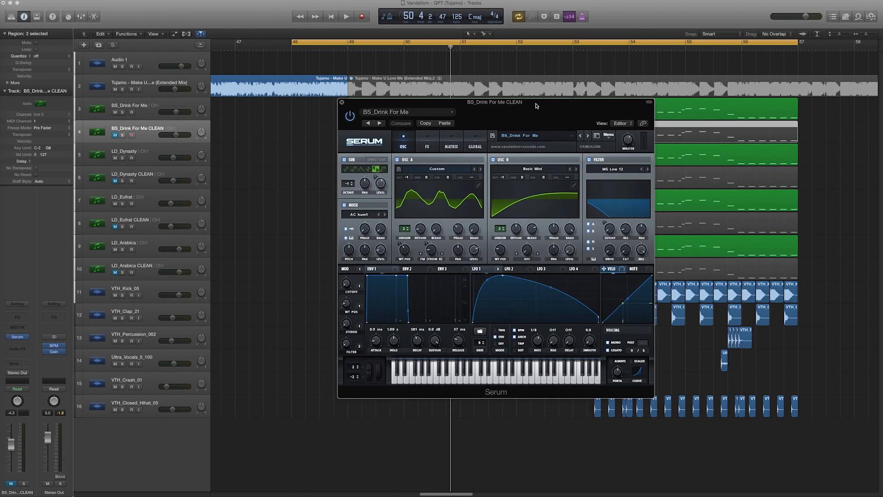
left_click_drag(368, 105, 564, 181)
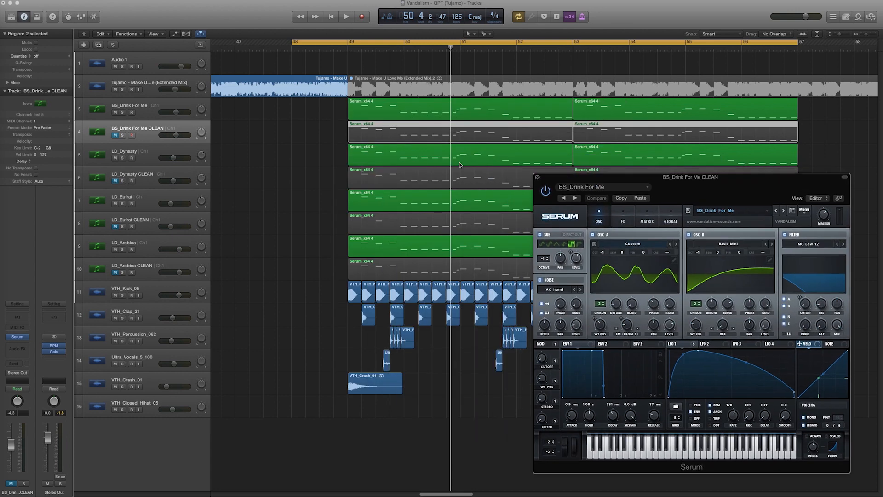
Solo the BS_Drink For Me CLEAN track, start the cycle range at bar 49, and audition the bass.
key("s")
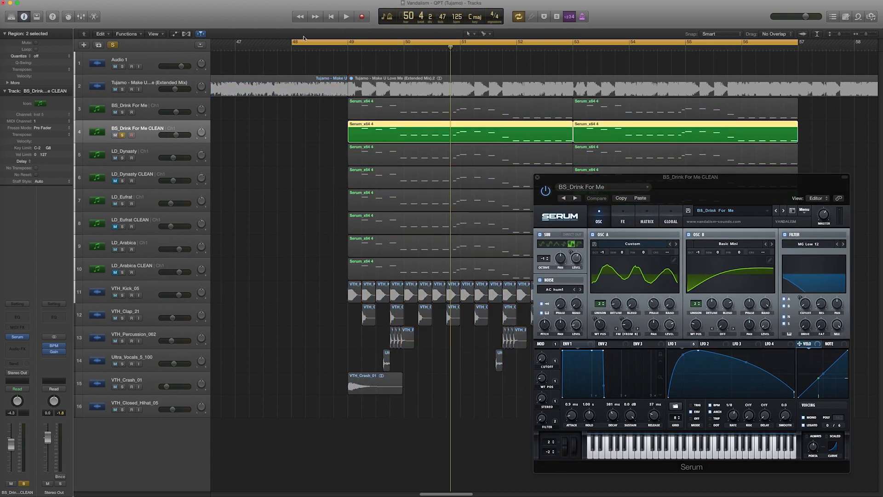
left_click_drag(292, 42, 347, 43)
key("space")
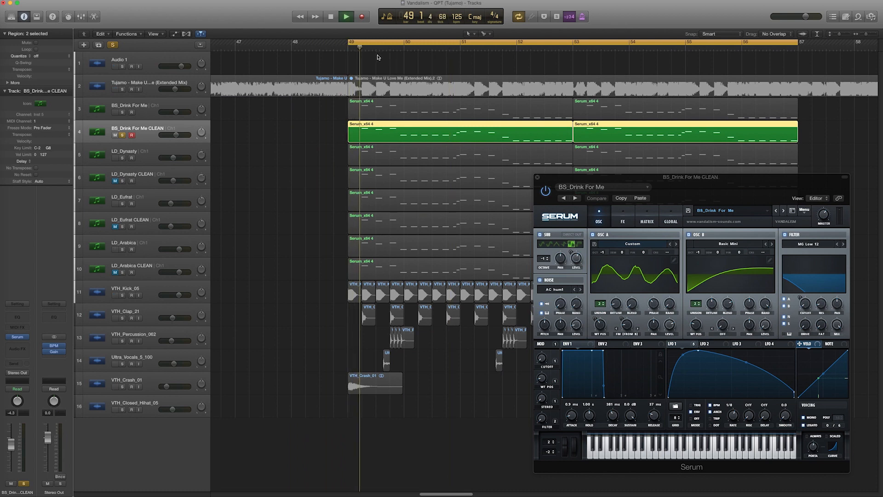
left_click_drag(628, 180, 534, 138)
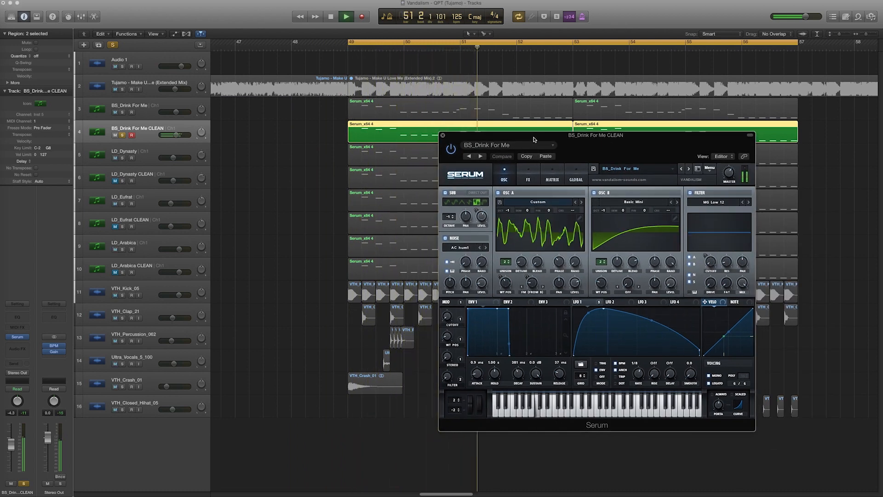
key("space")
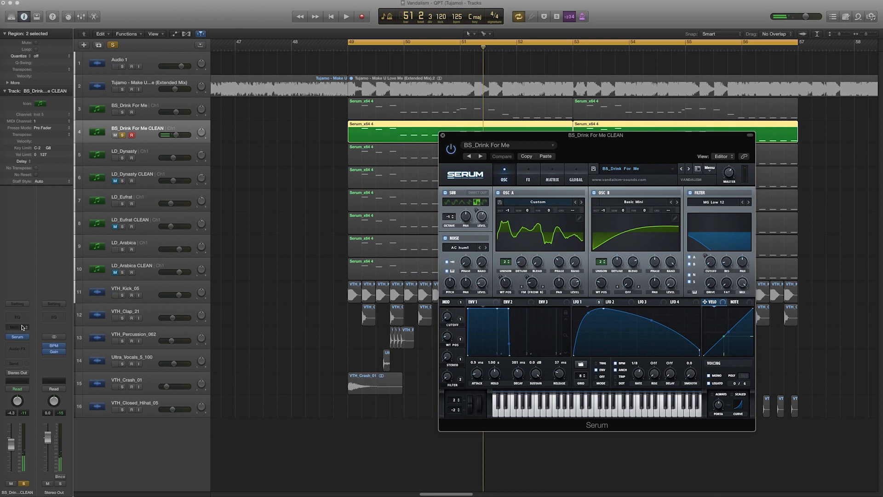
Add a Channel EQ to the bass track with a 48 dB/Oct high-cut filter at 184 Hz.
left_click(18, 317)
left_click(570, 61)
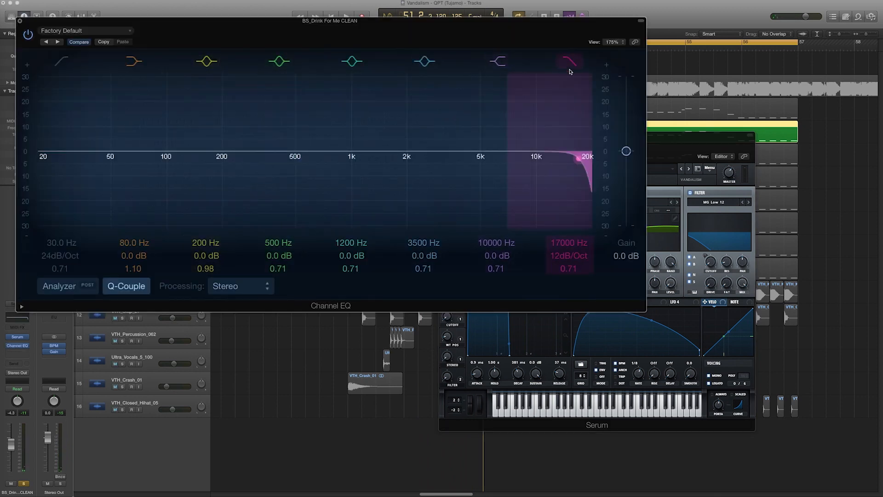
left_click_drag(578, 157, 212, 158)
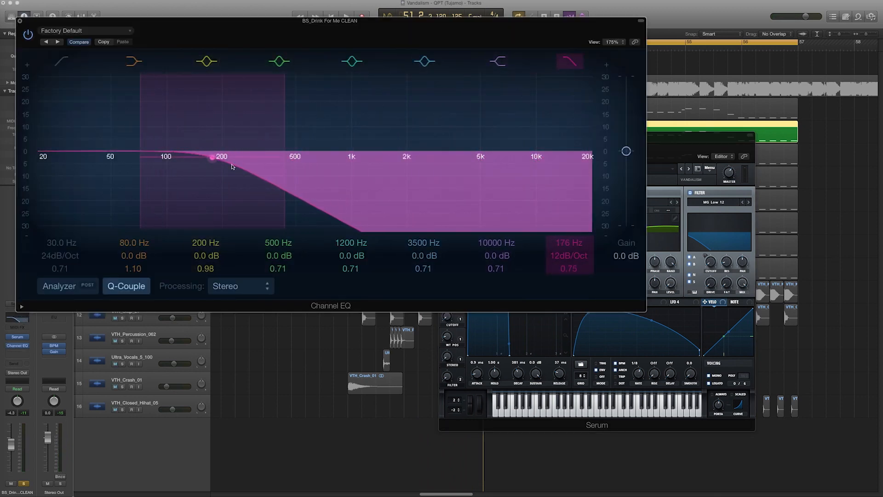
left_click_drag(564, 255, 563, 242)
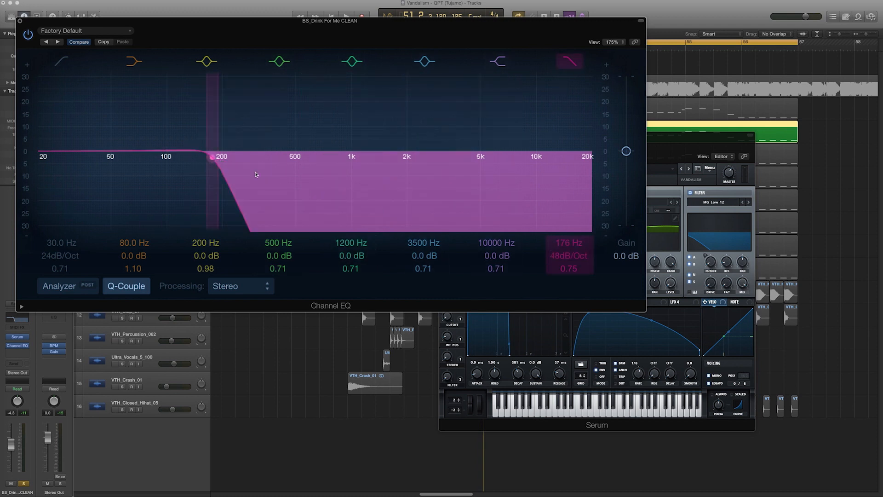
left_click_drag(208, 161, 215, 160)
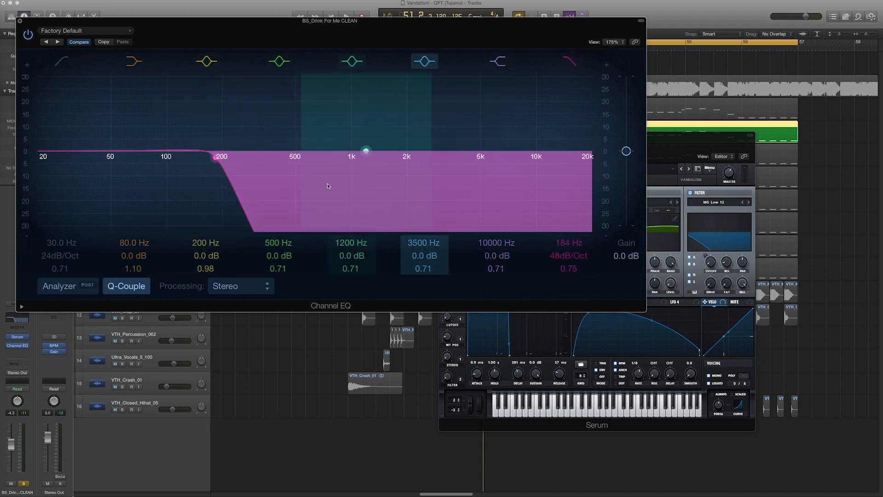
Shape the bass EQ during playback with a 36 Hz low cut, +4 dB at 83 Hz, +5 dB at 215 Hz and a 220 Hz high cut.
left_click(61, 62)
mouse_move(173, 169)
left_mouse_down()
mouse_move(165, 157)
mouse_move(176, 157)
left_mouse_up()
left_click_drag(77, 180, 90, 181)
left_click_drag(228, 179, 206, 150)
key("space")
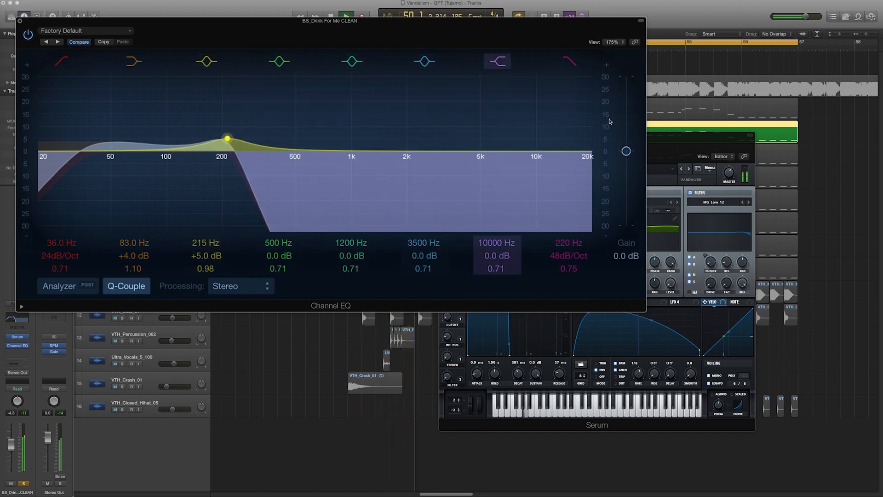
left_click_drag(665, 136, 696, 146)
left_click_drag(204, 142, 204, 137)
left_click(20, 21)
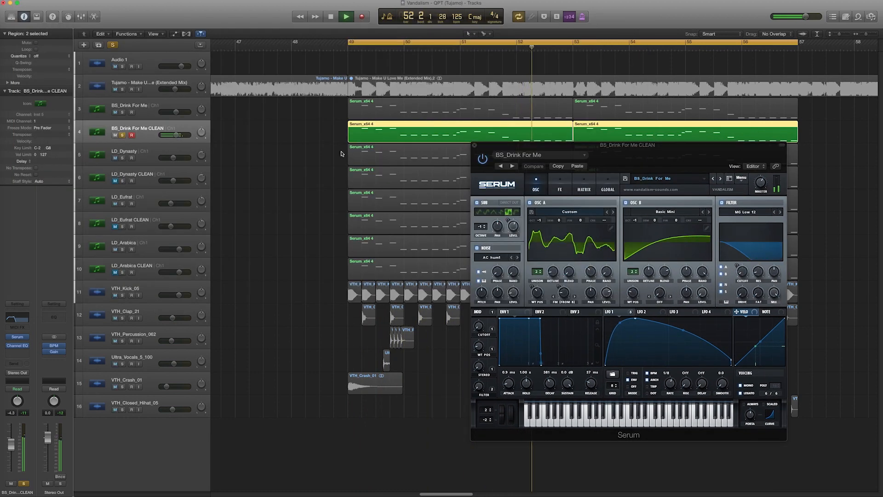
key("space")
Insert LFOTool after the Channel EQ on the BS_Drink For Me CLEAN track and move its window toward the centre.
left_click(27, 347)
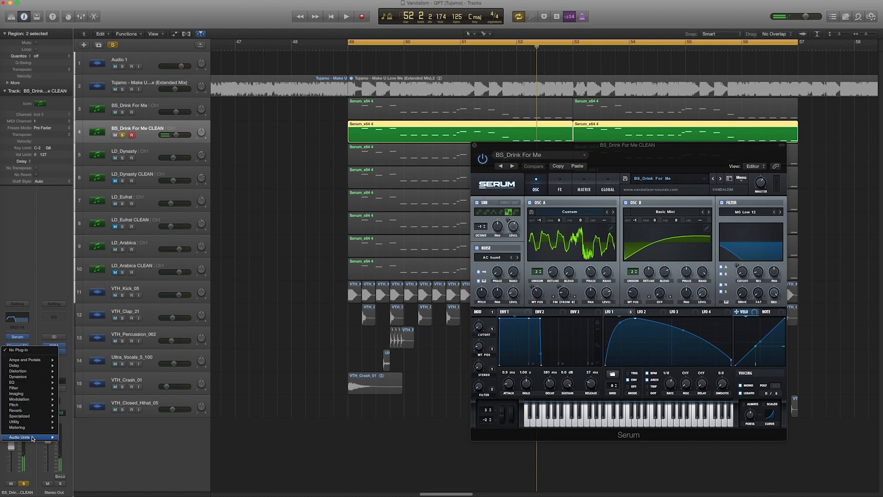
mouse_move(31, 437)
mouse_move(98, 492)
left_click(195, 480)
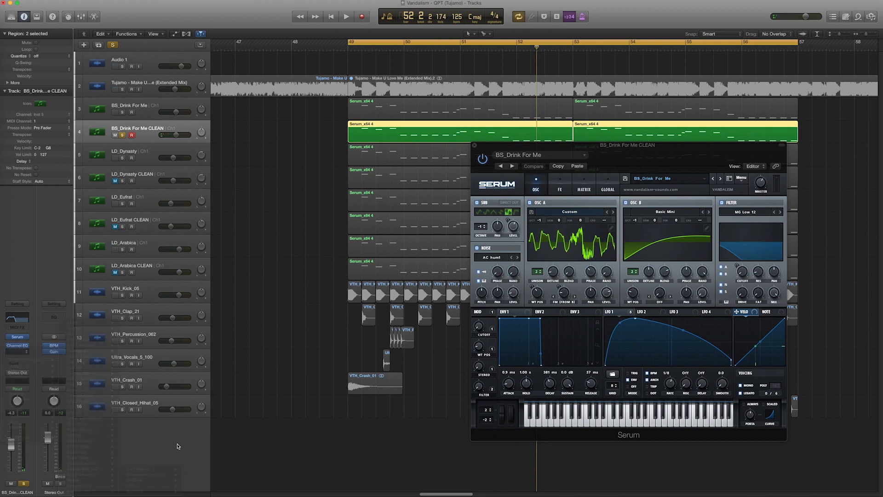
left_click_drag(199, 26, 479, 181)
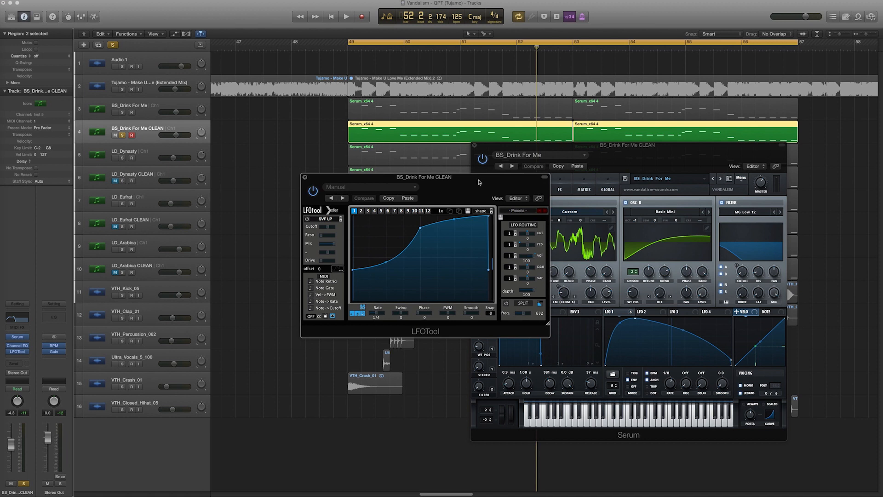
Examine the LFOTool curve used on the original BS_Drink For Me track as a reference.
left_click(147, 109)
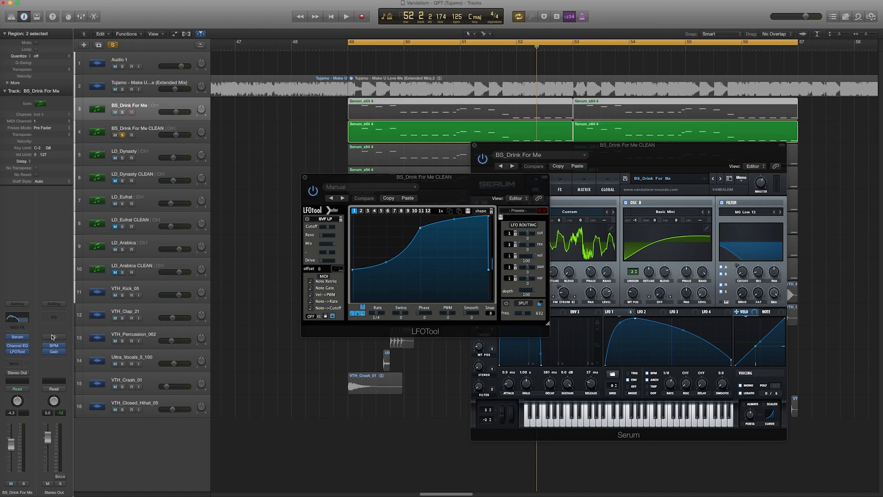
left_click(17, 351)
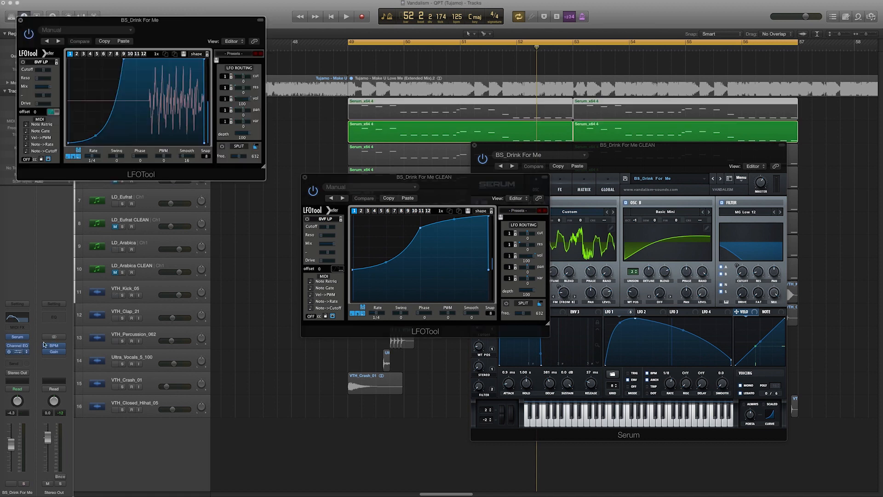
left_click(21, 20)
Reshape the CLEAN bass's LFOTool curve with a lower start and an earlier rise to full level, turn on the waveform display, and close it.
left_click_drag(420, 227, 411, 215)
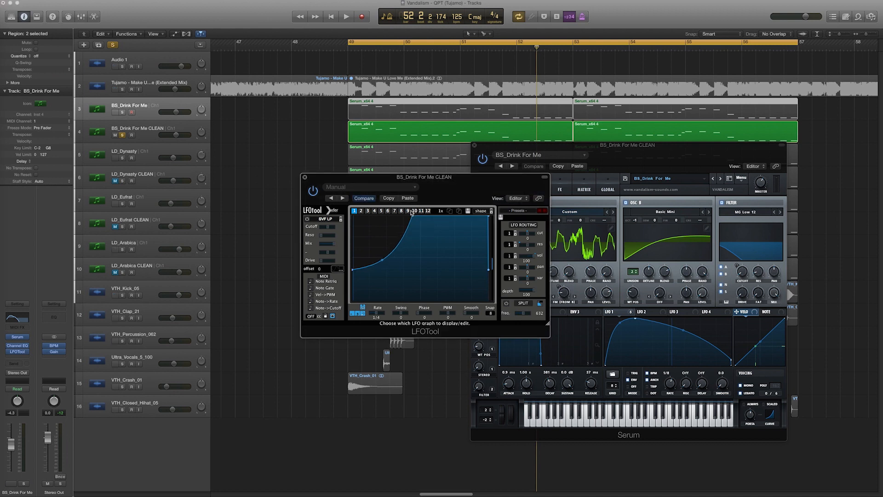
left_click_drag(357, 272, 357, 286)
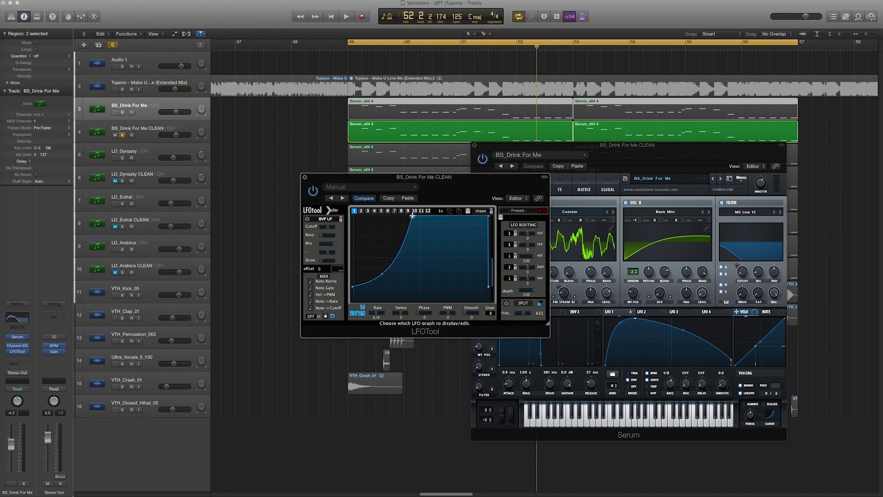
left_click_drag(412, 216, 414, 215)
left_click(340, 271)
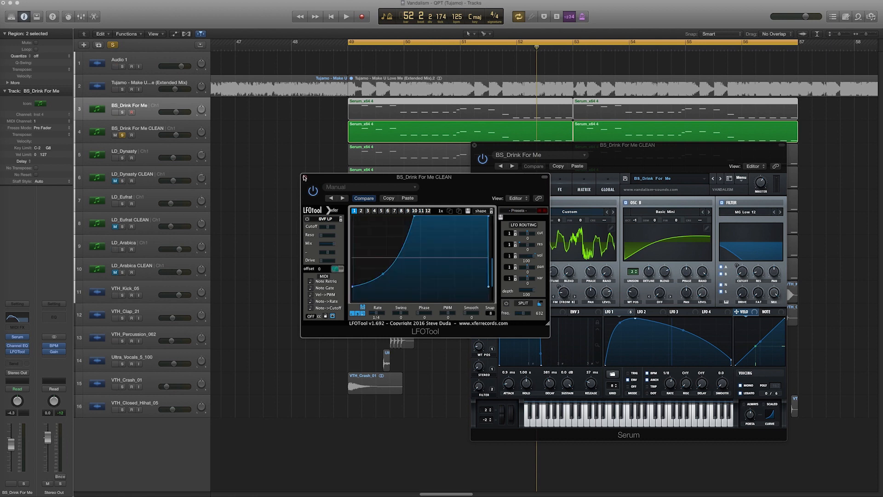
left_click(305, 177)
Play the sidechained BS_Drink For Me CLEAN bass to check the volume ducking.
key("space")
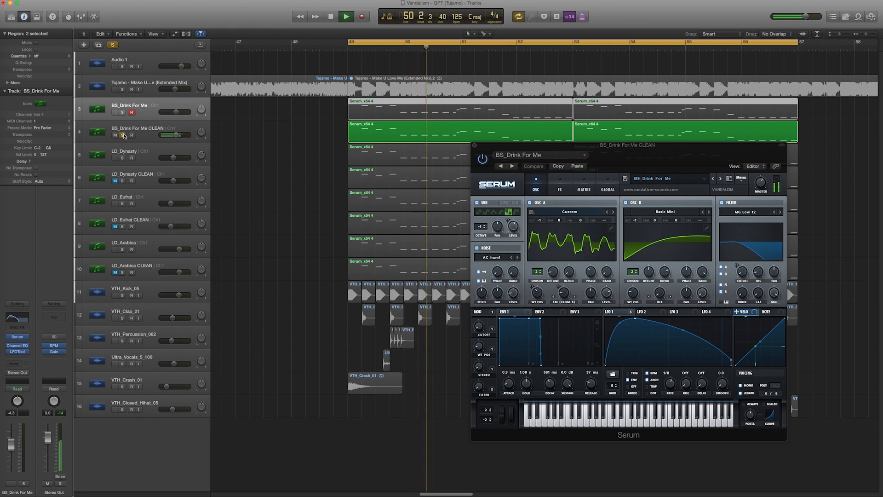
left_click(146, 135)
key("space")
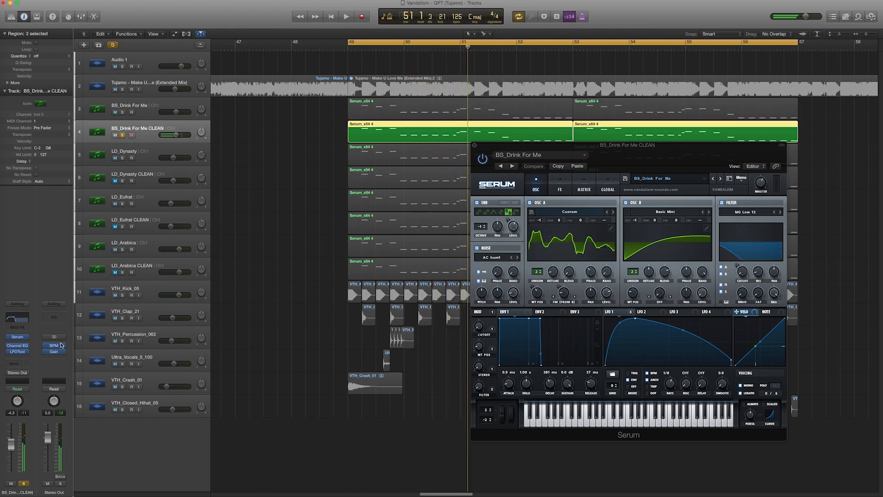
Increase the bass LFOTool's Smooth amount, shift the curve's upper end point slightly earlier, and close the LFOTool and Serum windows.
left_click(17, 352)
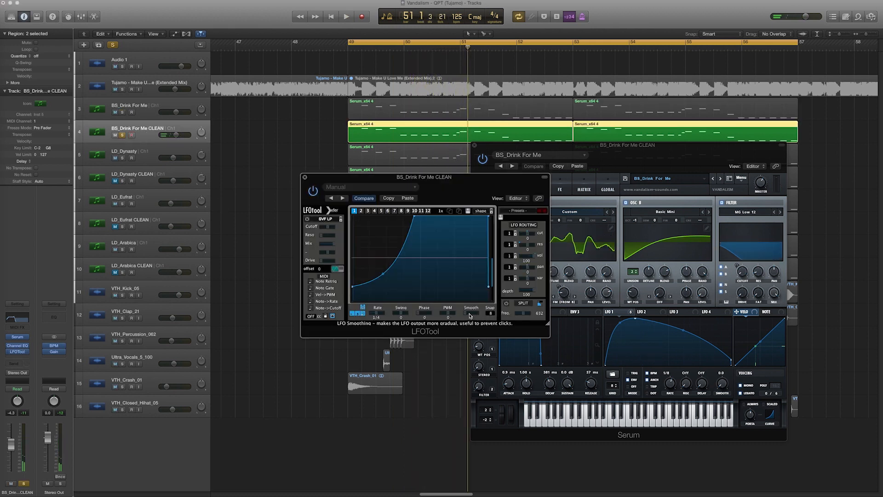
left_click_drag(469, 316, 475, 315)
left_click_drag(489, 217, 485, 215)
left_click(305, 177)
left_click(474, 145)
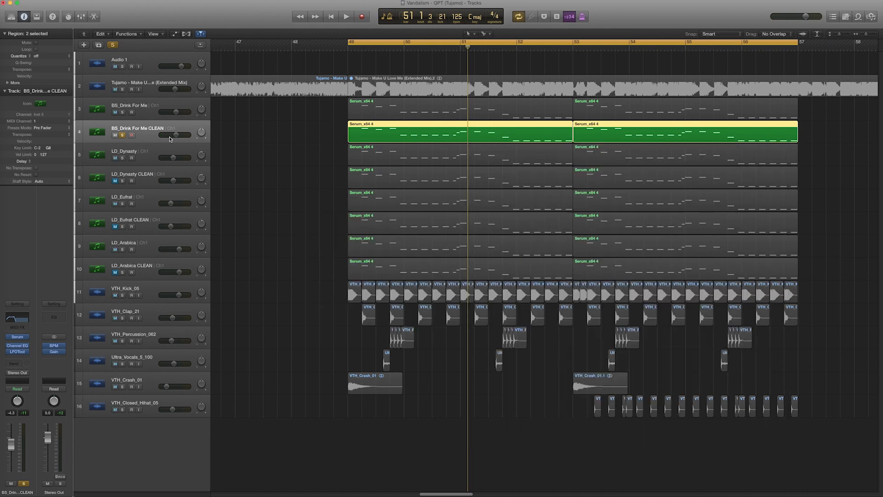
Clear the solo on BS_Drink For Me CLEAN and mute the original BS_Drink For Me track.
left_click(123, 136)
left_click(115, 113)
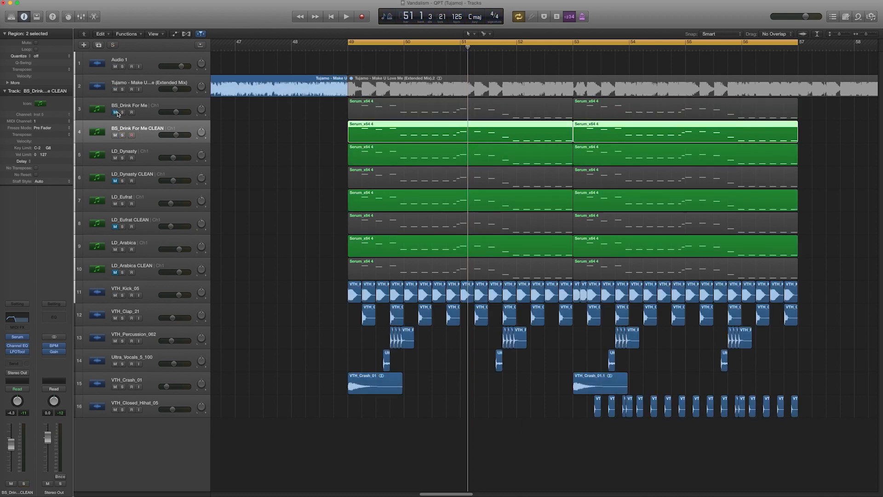
Solo the LD_Dynasty CLEAN track, open its Serum instrument, and move the window to uncover the start of its region.
left_click(142, 158)
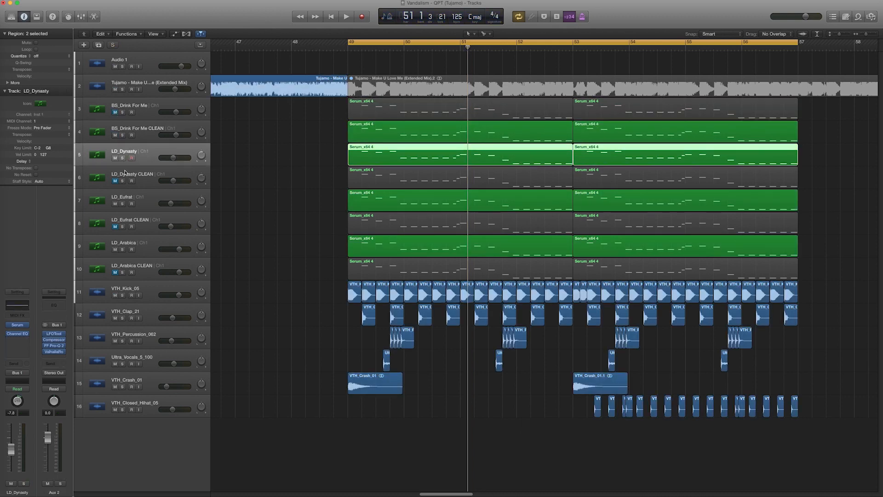
left_click(125, 173)
left_click(122, 181)
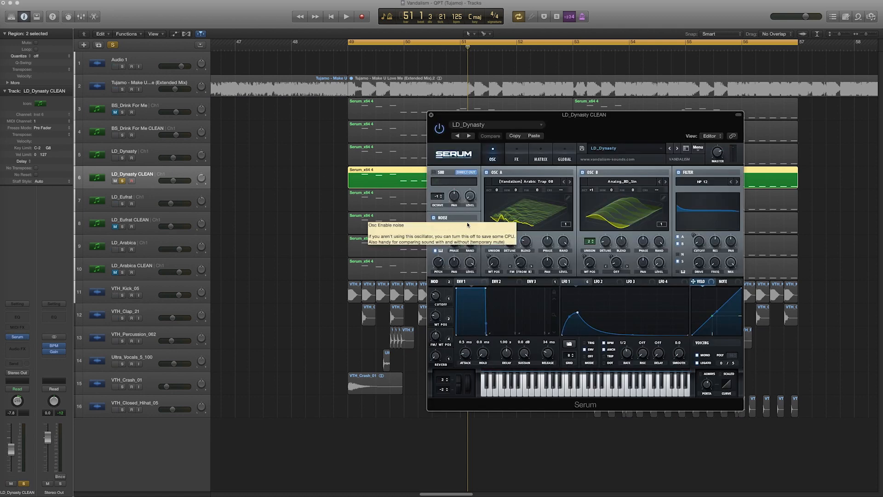
left_click_drag(617, 118, 667, 126)
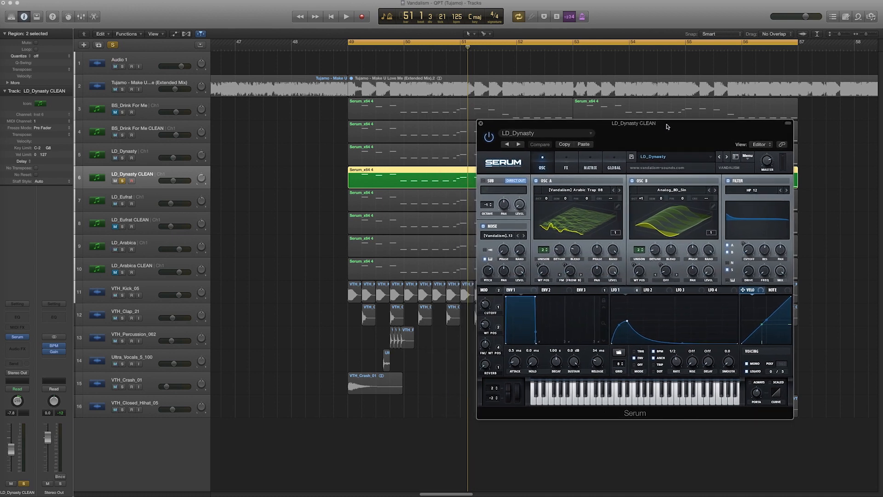
left_click_drag(667, 126, 664, 124)
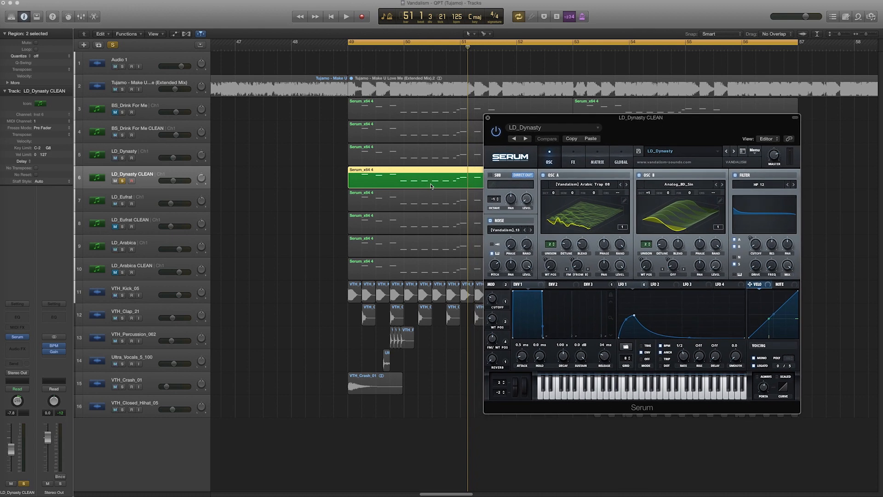
Play the soloed LD_Dynasty CLEAN lead to hear its current Serum sound.
left_click(146, 180)
key("space")
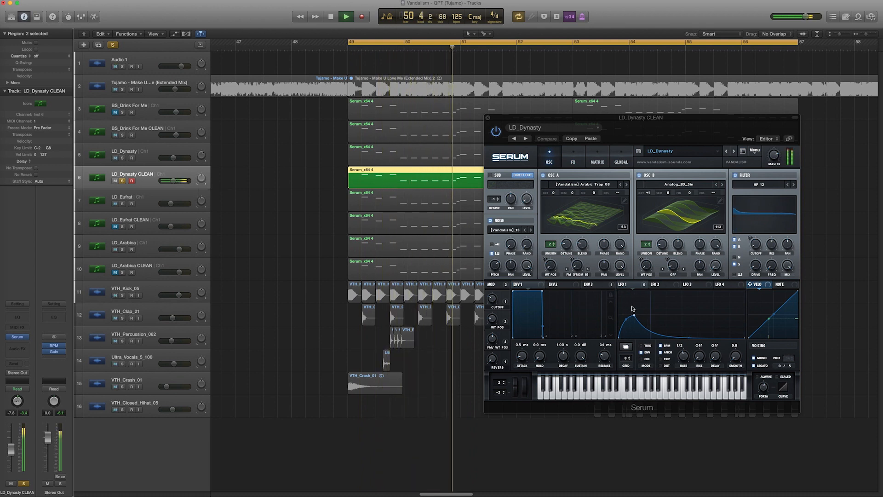
key("space")
Switch off the delay and reverb in LD_Dynasty CLEAN's Serum effects, close the instrument, and play the dry lead.
left_click(575, 159)
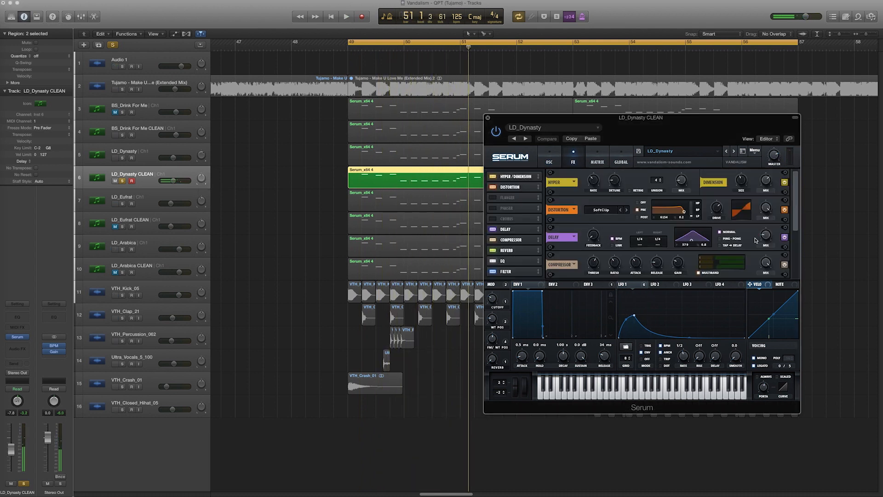
left_click(785, 237)
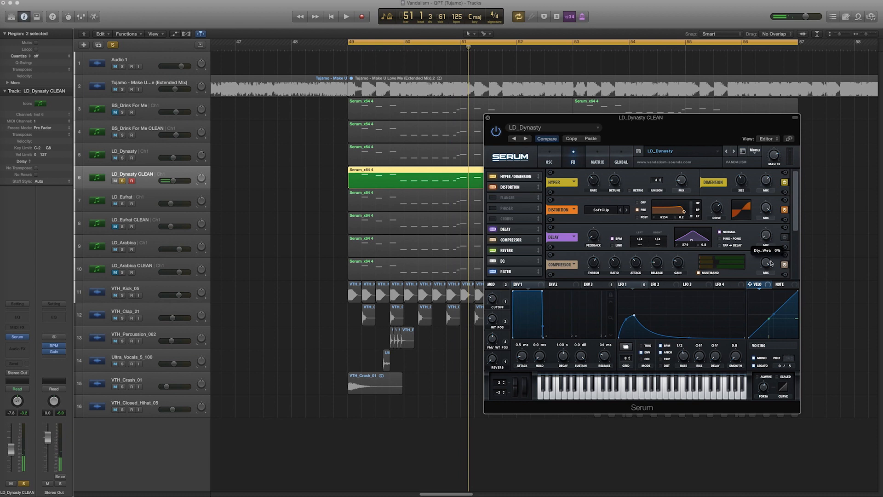
mouse_move(793, 228)
left_mouse_down()
mouse_move(795, 261)
mouse_move(798, 227)
left_mouse_up()
left_click(785, 226)
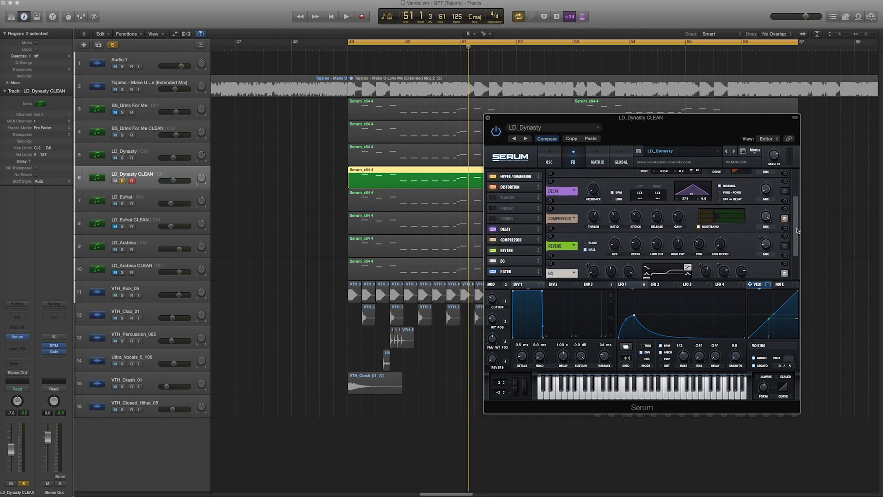
left_click(488, 118)
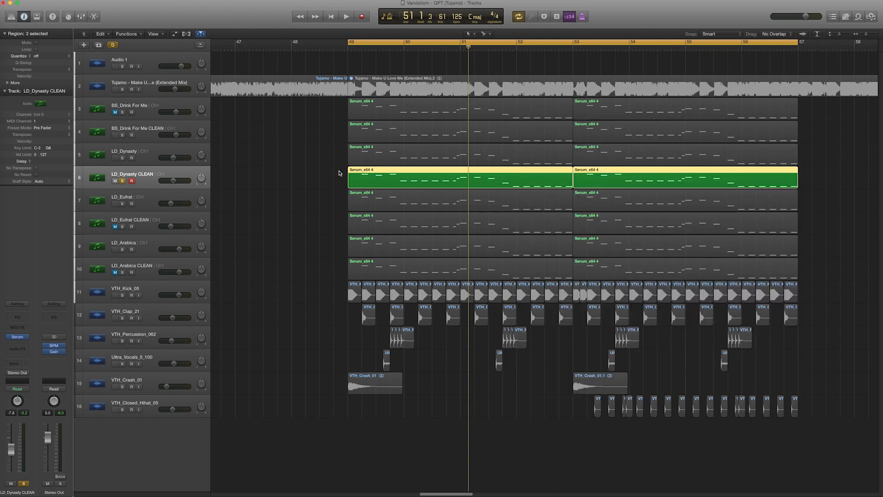
key("space")
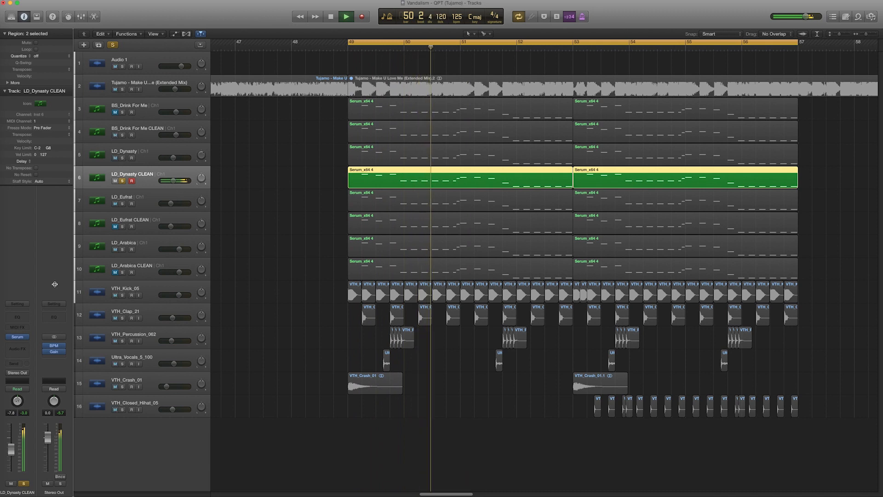
key("space")
Insert a stereo FabFilter Pro-Q 2 on LD_Dynasty CLEAN and move its window over the arrangement.
left_click(19, 346)
mouse_move(40, 432)
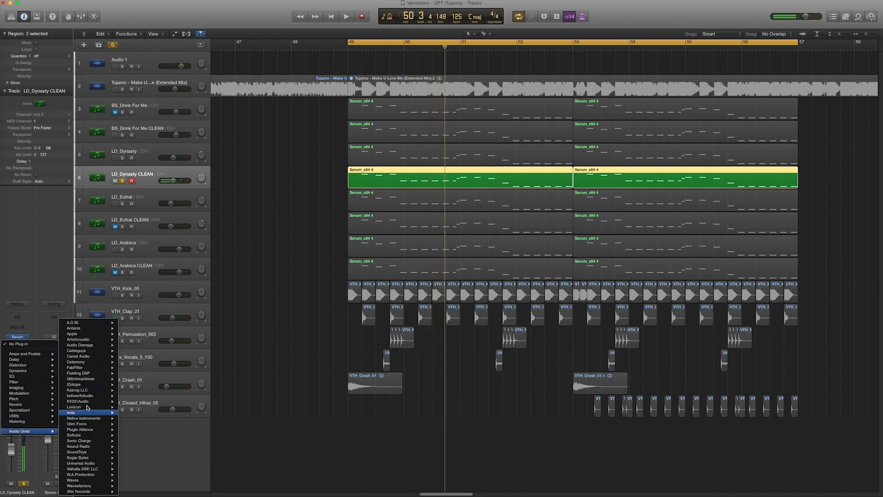
mouse_move(92, 368)
mouse_move(147, 407)
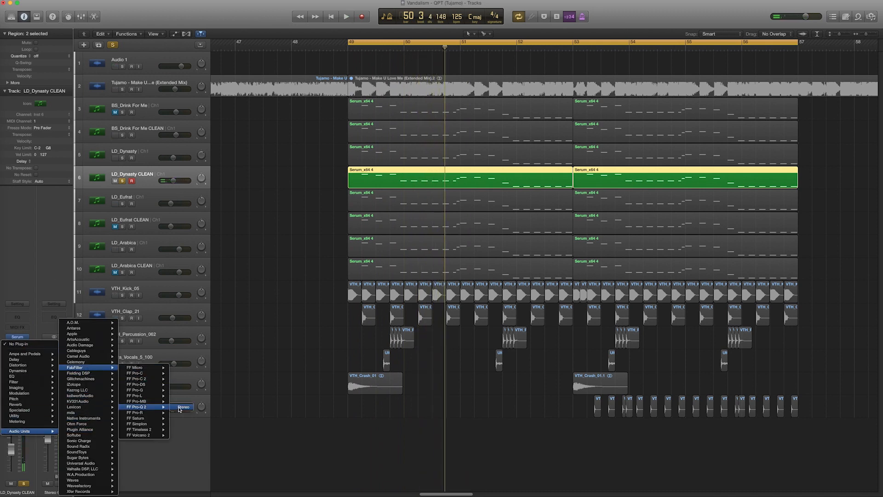
left_click(181, 407)
left_click_drag(234, 39, 507, 75)
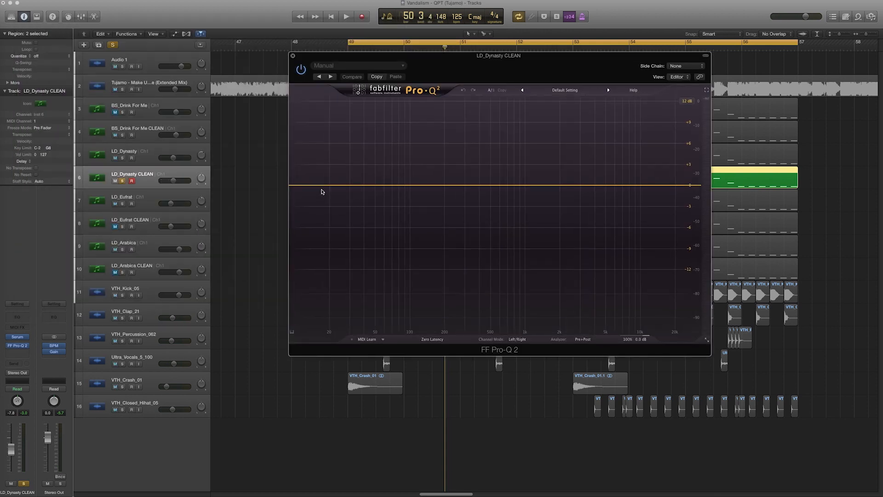
During playback, add a Pro-Q 2 low cut, small dips near 500 Hz and 1 kHz, and a broad cut around 12 kHz.
key("space")
left_click(320, 187)
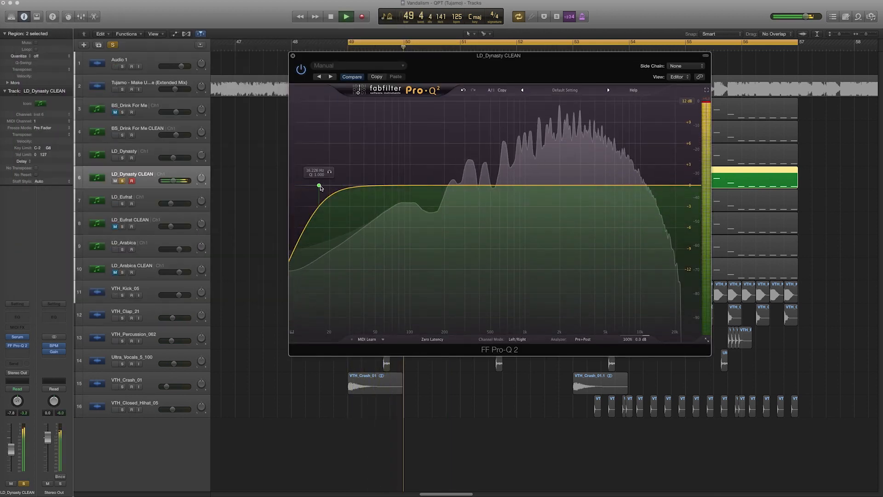
left_click_drag(319, 185, 444, 188)
left_click(489, 197)
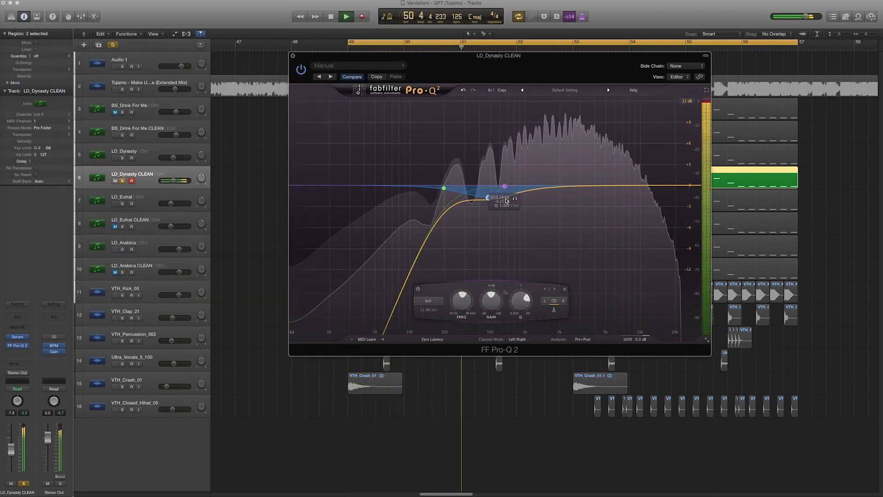
left_click(525, 189)
left_click(643, 206)
left_click_drag(642, 206, 654, 208)
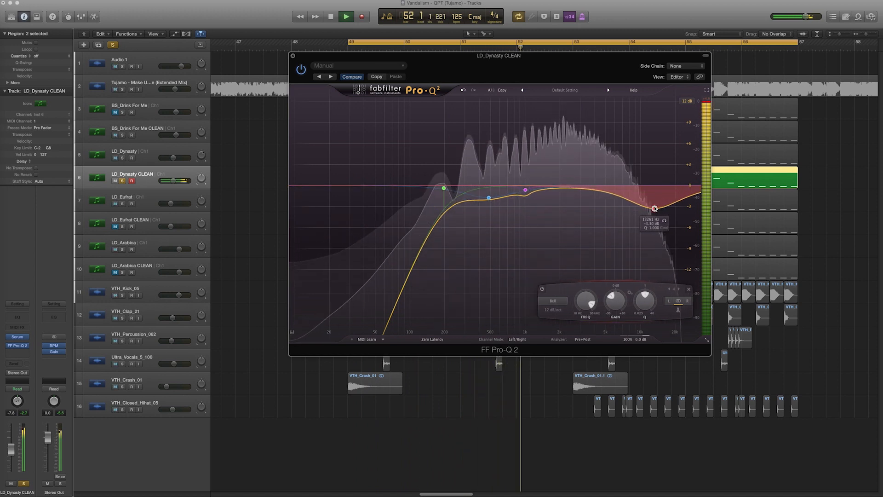
Add a narrow dip just below 5 kHz and move the low cut up to about 220 Hz, then stop playback.
left_click(575, 190)
mouse_move(586, 202)
left_mouse_down()
mouse_move(555, 205)
mouse_move(607, 203)
mouse_move(600, 206)
left_mouse_up()
scroll(606, 202, "up", 5)
left_click_drag(445, 190, 451, 191)
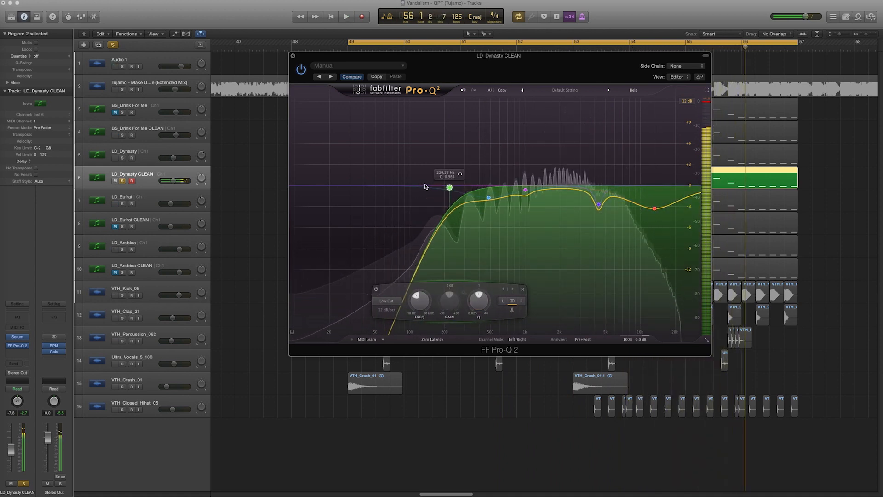
key("space")
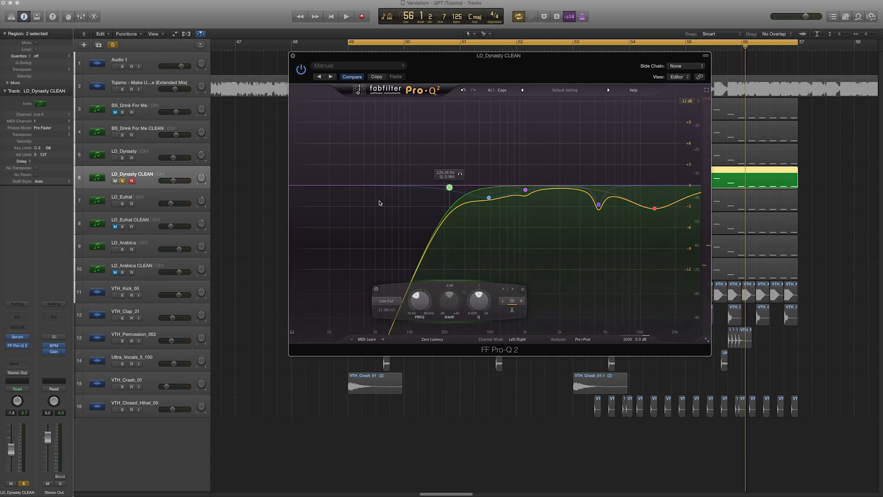
Close the Pro-Q 2 window, deselect the lead regions, and clear the solo on LD_Dynasty CLEAN.
left_click(293, 56)
left_click(316, 176)
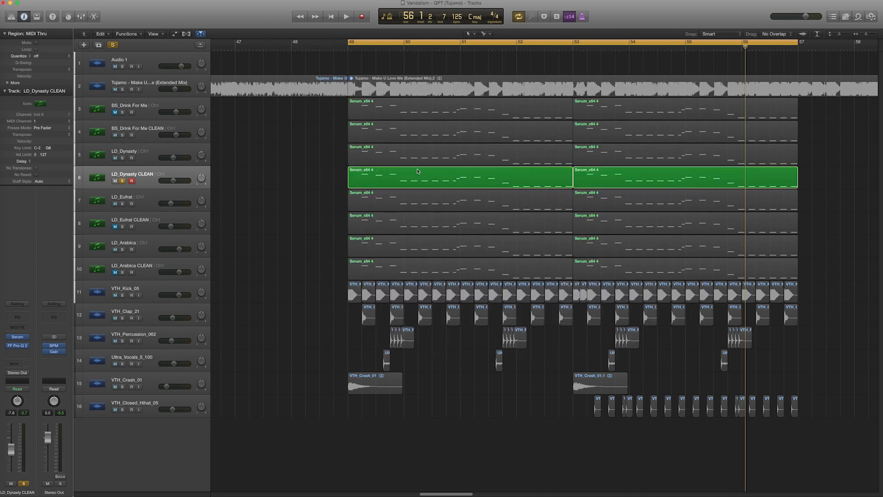
left_click(123, 181)
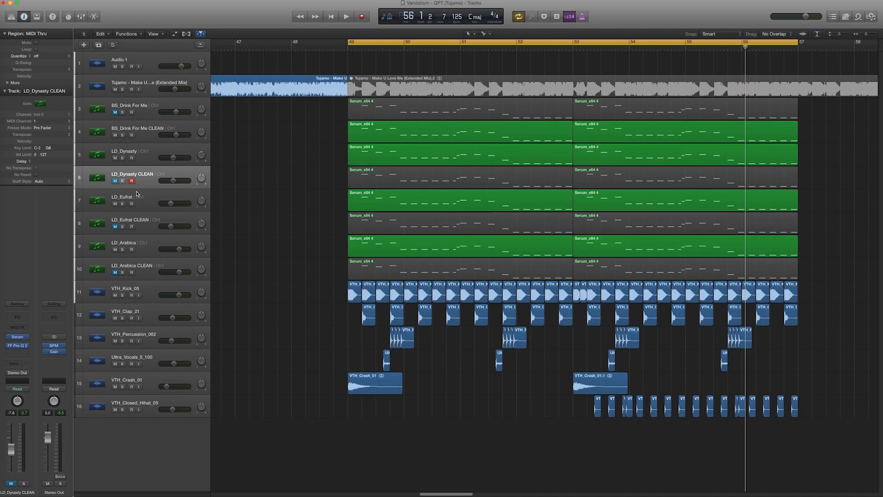
Insert Distortion after the EQ on LD_Dynasty CLEAN with 7.0 dB Drive, -3.5 dB Output and 20000 Hz Tone.
left_click(26, 354)
mouse_move(26, 371)
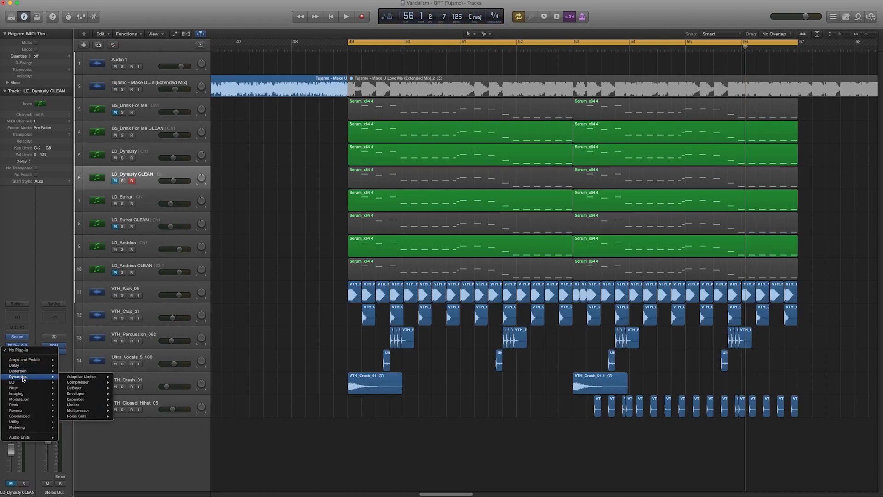
left_click(93, 383)
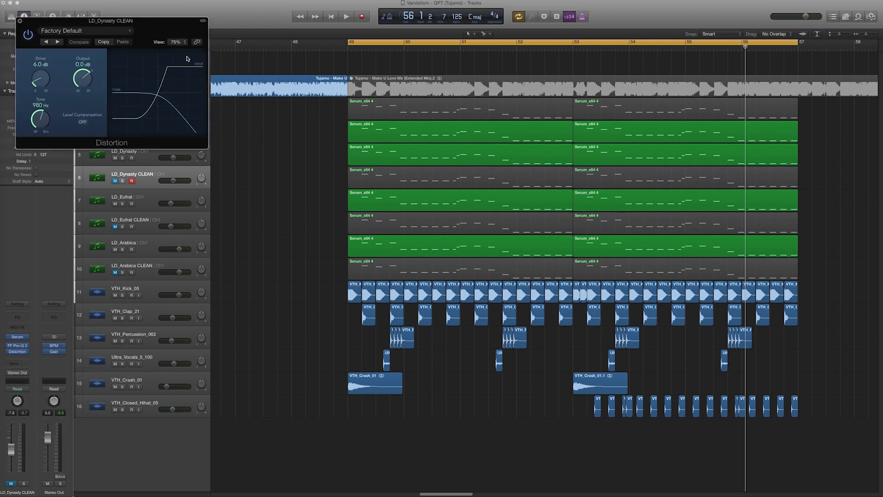
left_click_drag(243, 219, 270, 121)
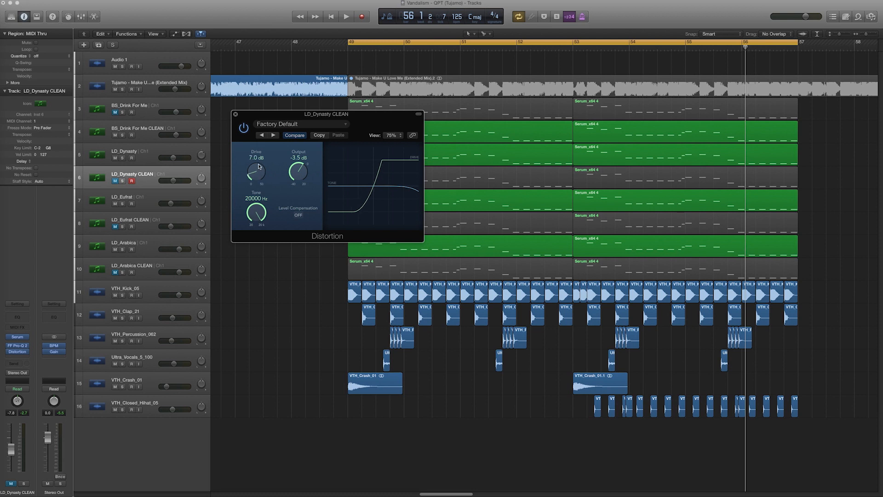
Solo and play LD_Dynasty CLEAN, set the Distortion Drive to 4.5 dB and the track volume to about -11.6 dB, and close Distortion.
key("space")
key("s")
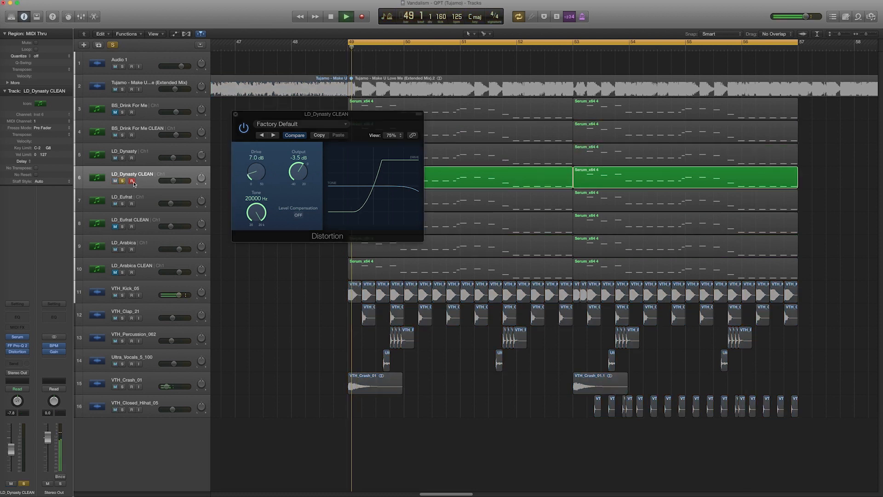
left_click_drag(257, 173, 256, 179)
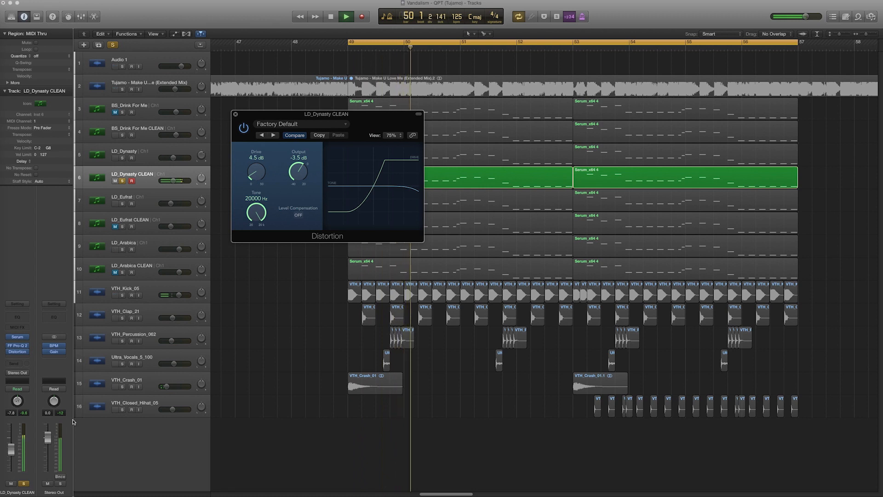
left_click_drag(15, 443, 15, 447)
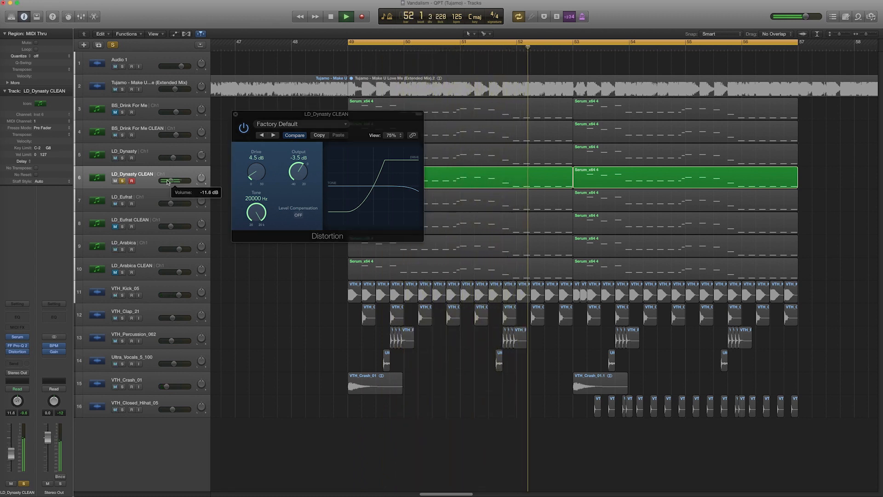
key("space")
left_click(235, 115)
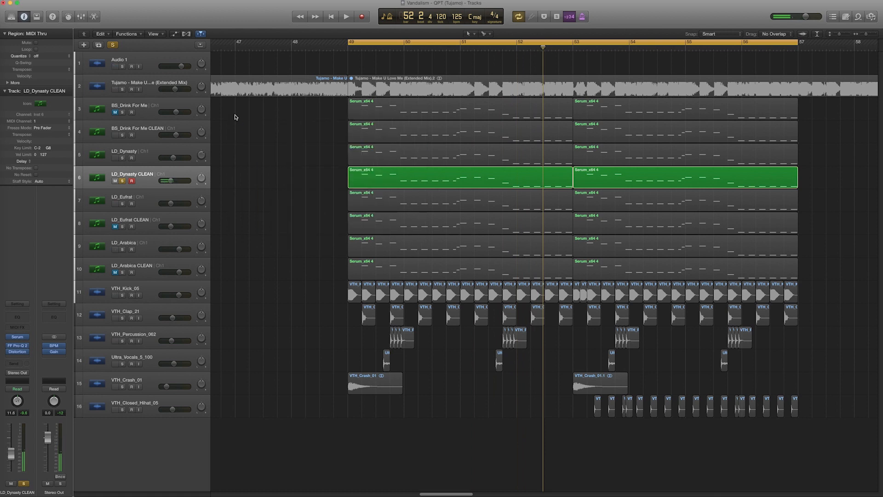
Clear the solo on LD_Dynasty CLEAN, mute the original LD_Dynasty track, and unmute the clean version.
left_click(123, 181)
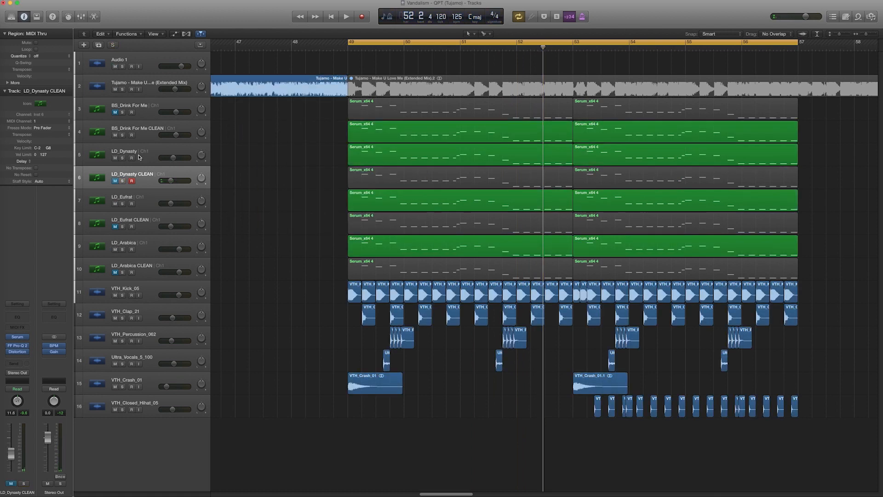
left_click(115, 158)
left_click(115, 181)
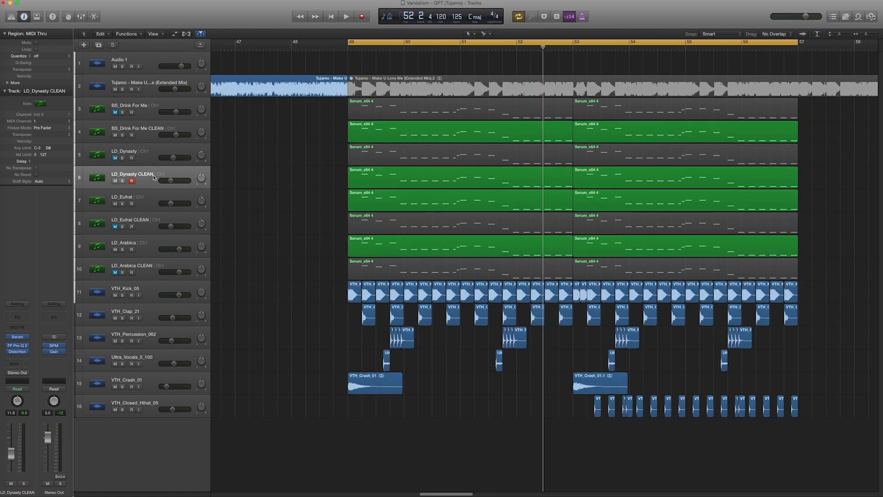
left_click(154, 178)
Open the Serum instrument on LD_Eufrat CLEAN to check its loaded patch, then close it.
left_click(149, 199)
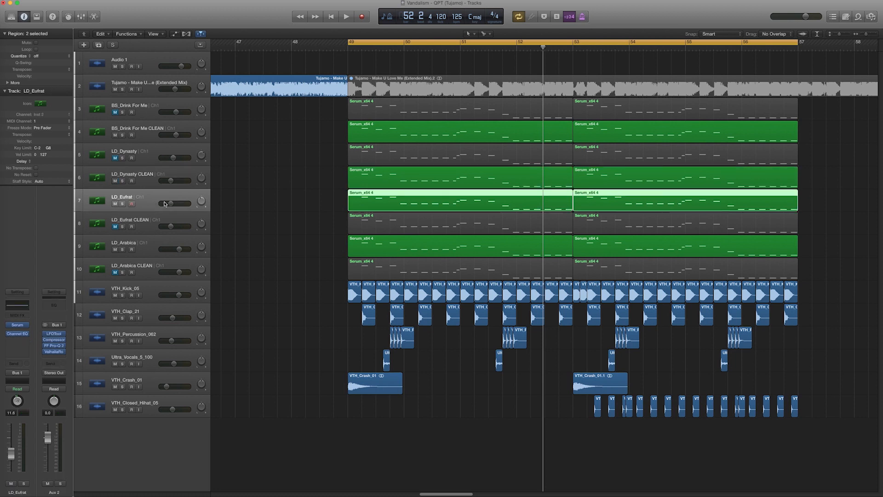
left_click(140, 225)
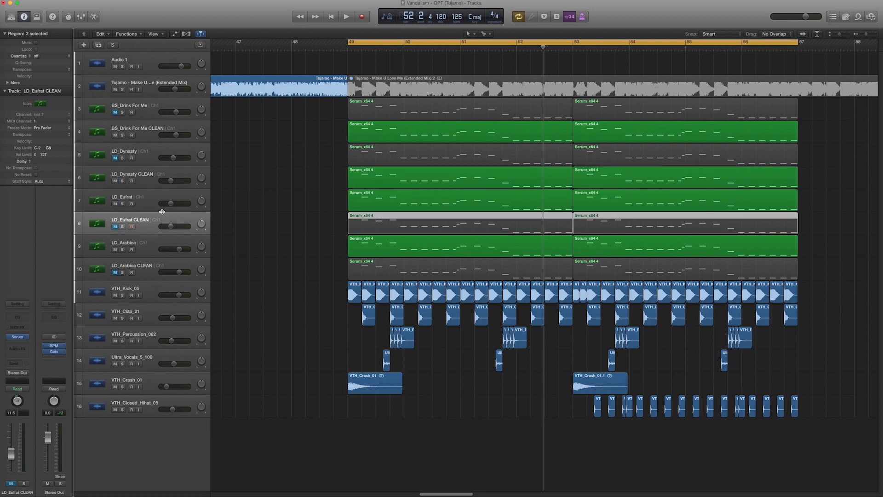
left_click(14, 338)
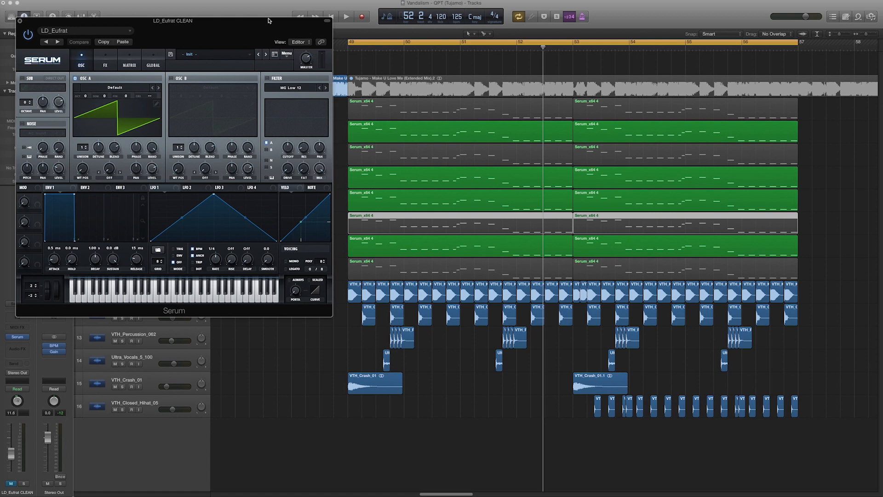
left_click_drag(220, 17, 673, 132)
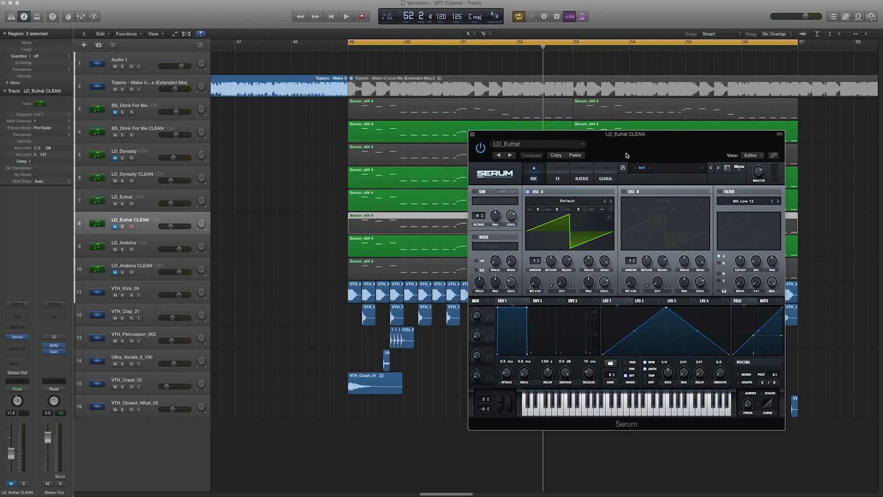
left_click(472, 135)
Duplicate the LD_Eufrat track with its settings and copy both of its regions onto the new track.
left_click(155, 198)
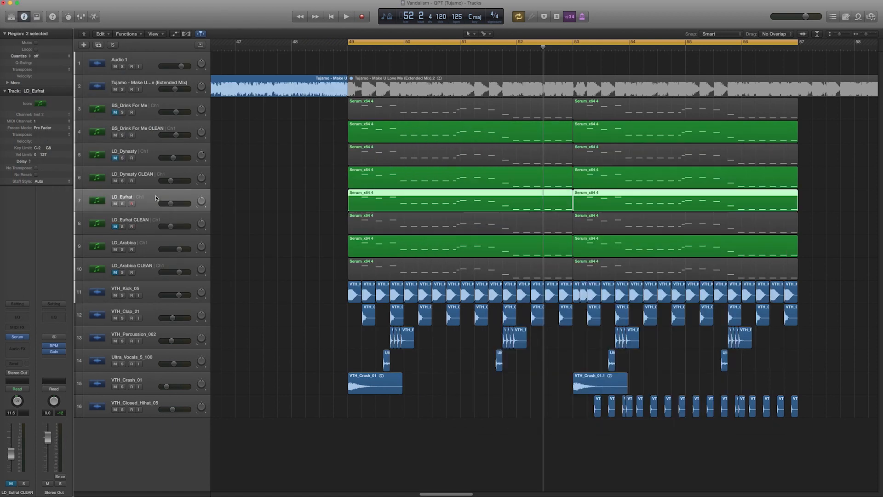
key("super+d")
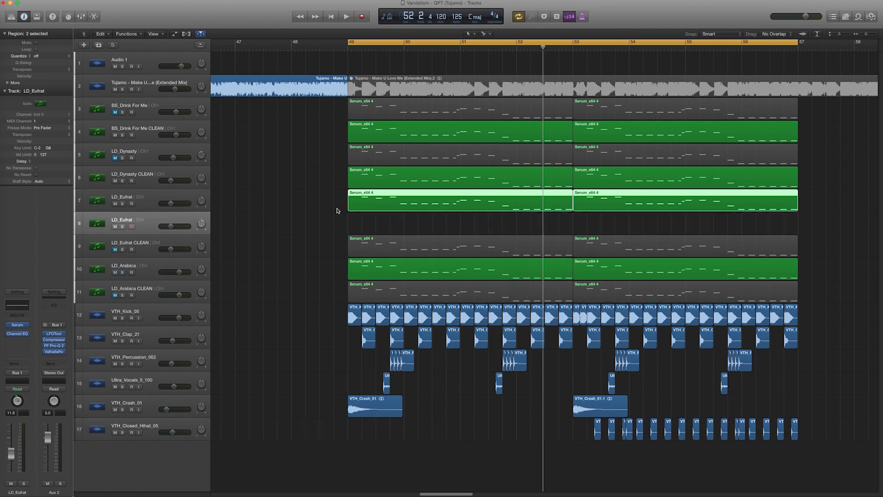
left_click_drag(312, 210, 644, 208)
left_click_drag(701, 201, 701, 221)
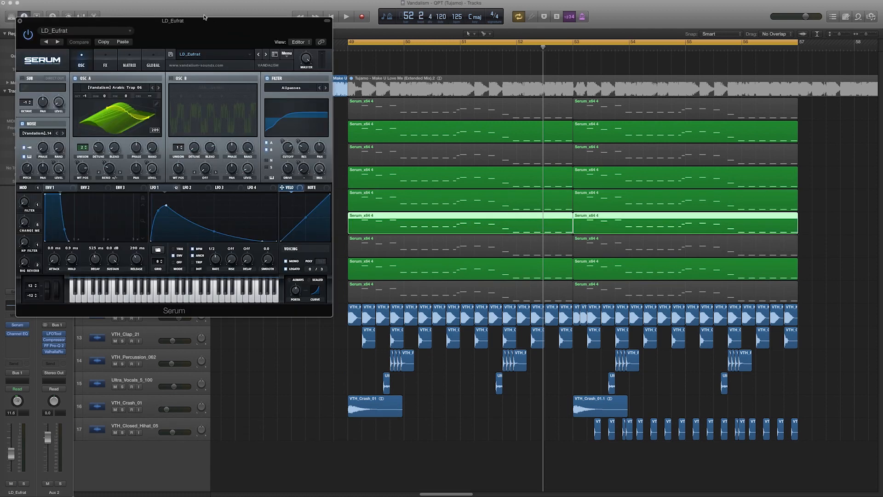
Check the preset in the duplicated LD_Eufrat track's Serum, close its window, and deselect the regions.
left_click_drag(188, 24, 631, 141)
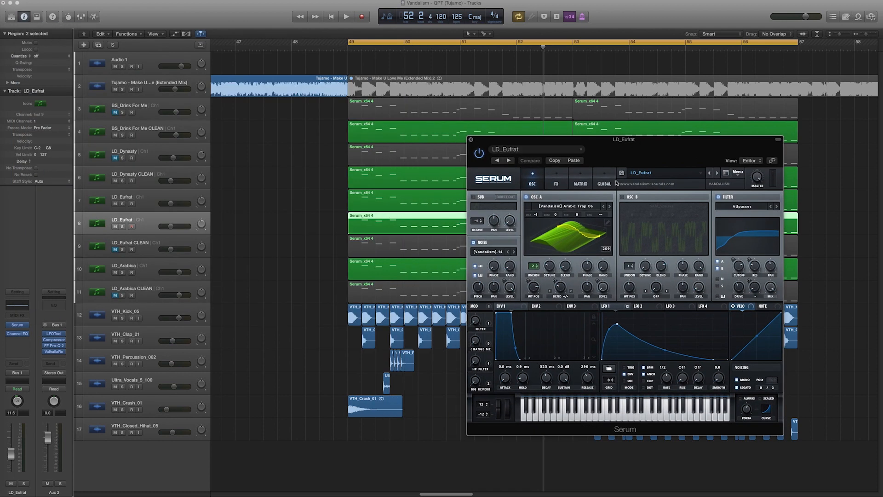
left_click(471, 140)
left_click(276, 274)
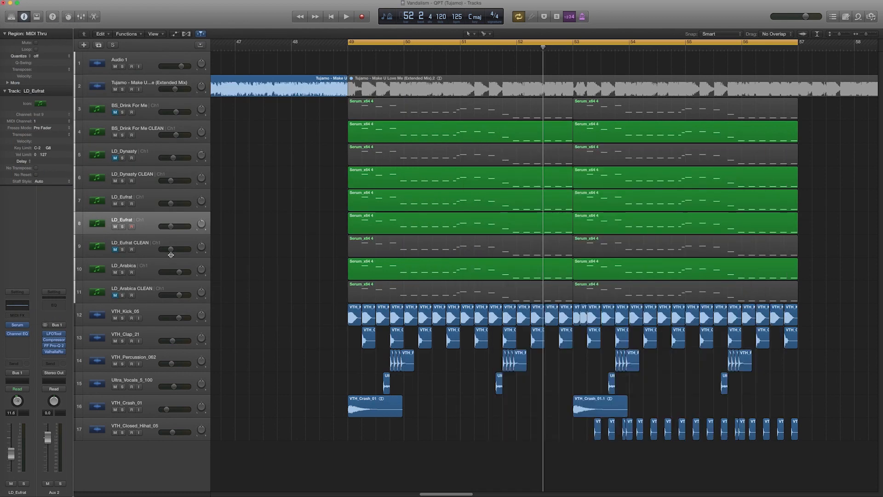
Delete the old LD_Eufrat CLEAN track together with its regions.
left_click(157, 249)
key("Delete")
key("Delete")
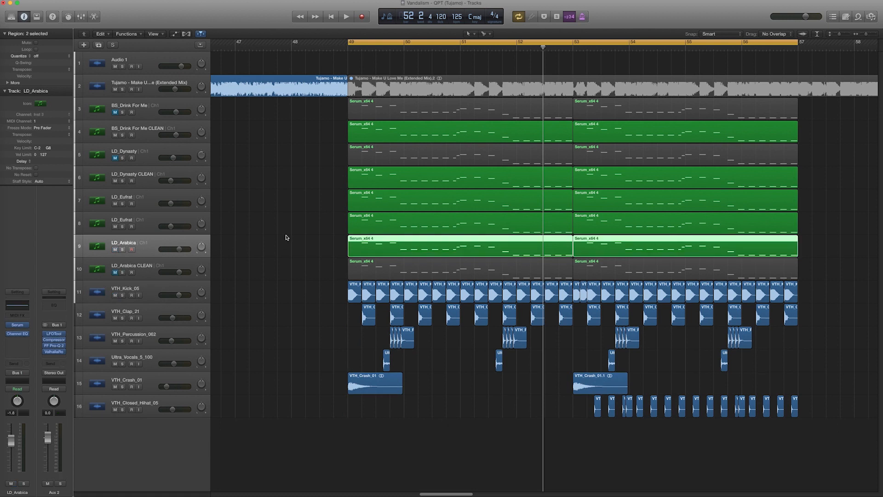
Solo the duplicated LD_Eufrat track, play it, and raise its volume to -10.4 dB.
left_click(153, 229)
left_click(122, 227)
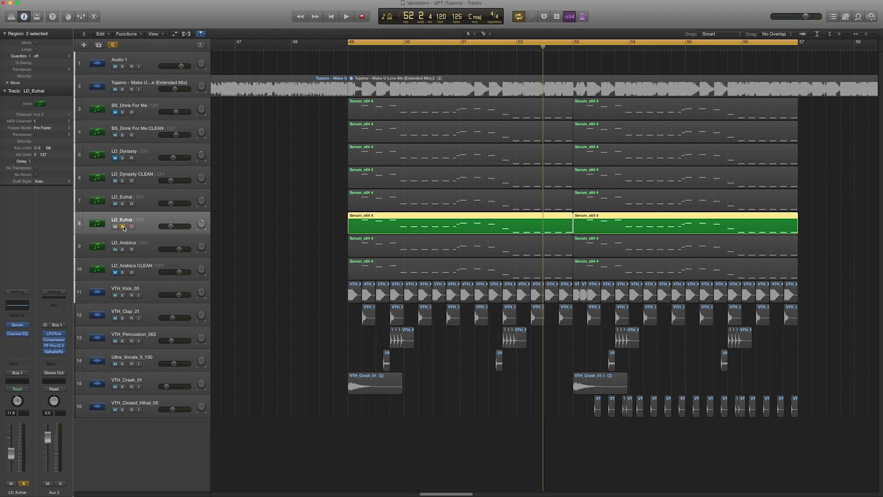
key("space")
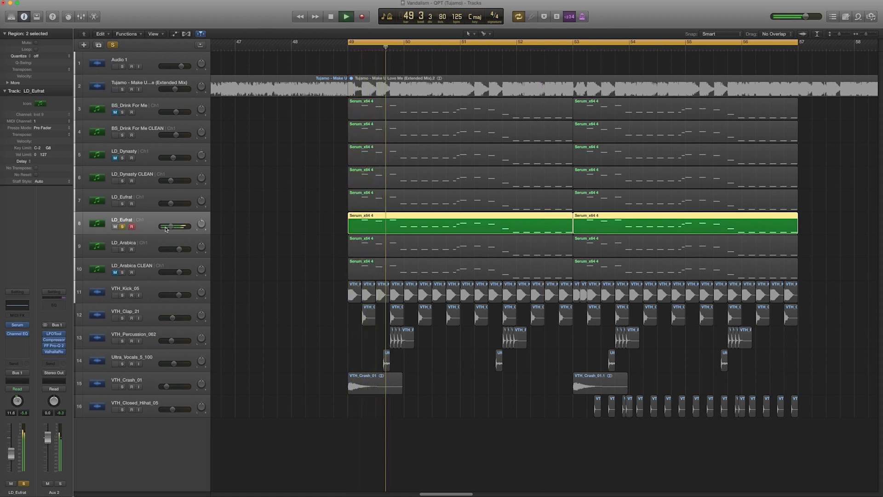
mouse_move(171, 226)
mouse_move(201, 228)
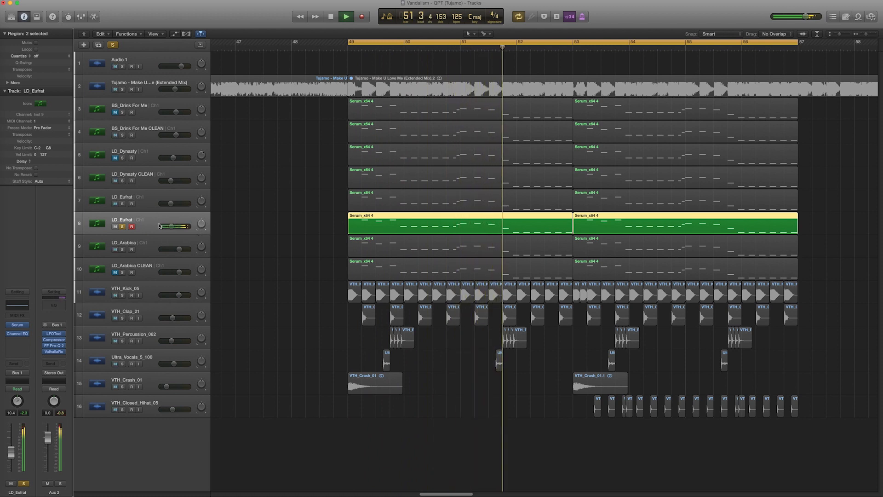
key("space")
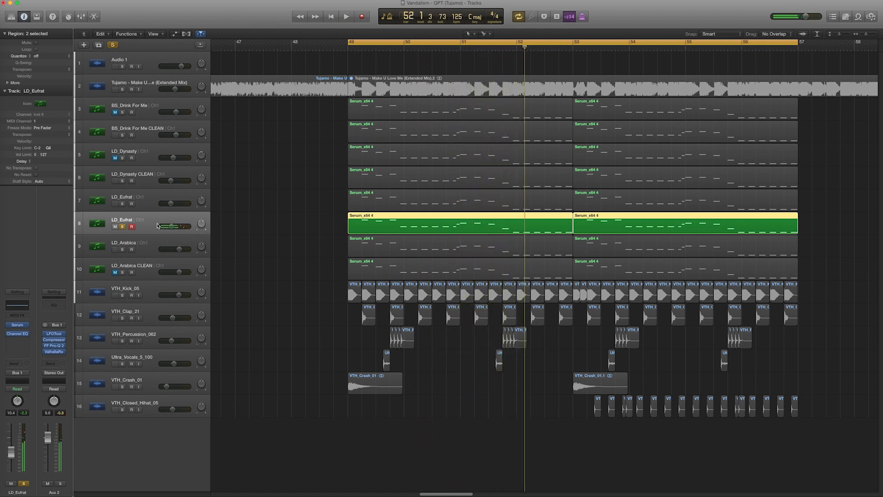
Open Serum's effects on the duplicated LD_Eufrat and set the reverb mix to 5%.
left_click(17, 325)
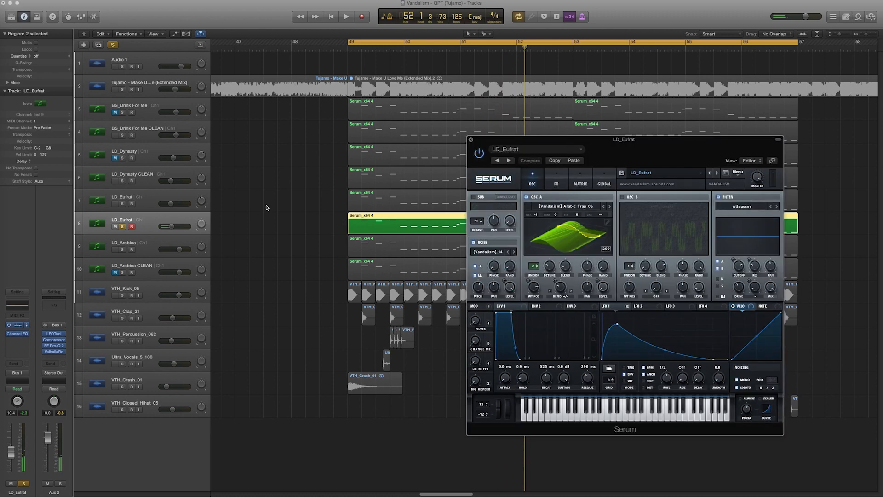
left_click_drag(579, 144, 509, 139)
left_click(495, 169)
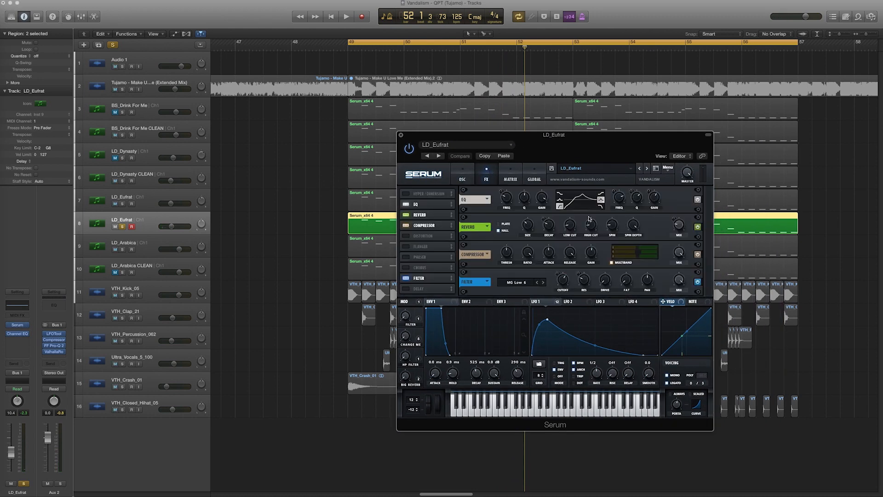
mouse_move(679, 227)
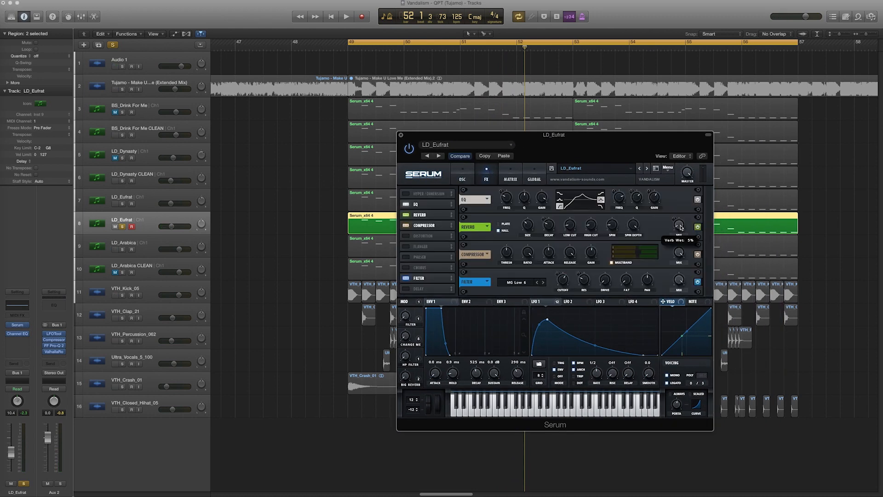
Play the lead and adjust the threshold of Serum's multiband compressor by ear.
key("space")
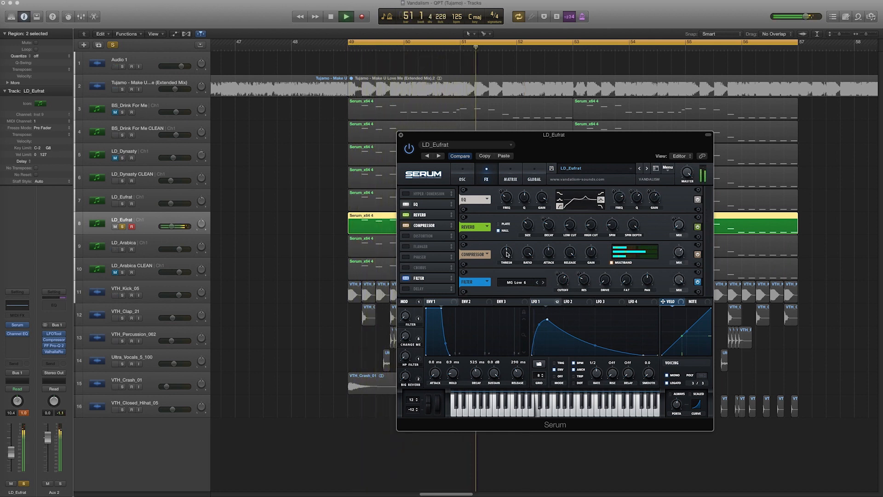
mouse_move(505, 272)
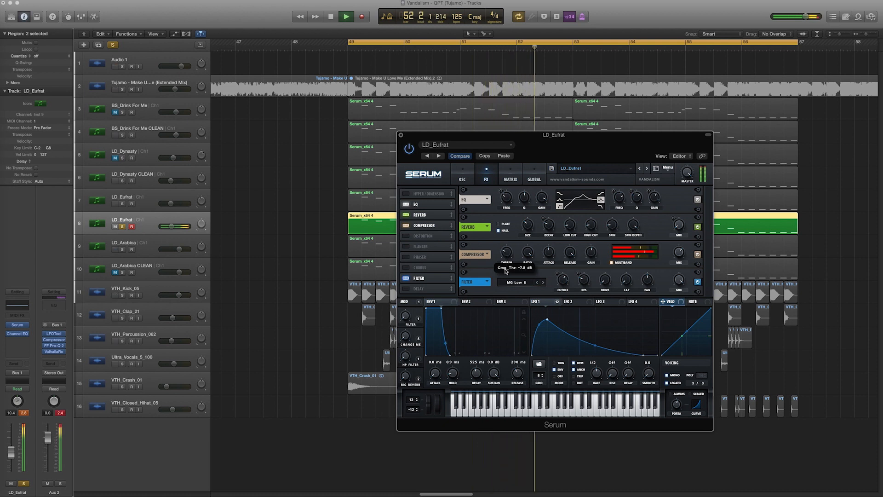
key("space")
mouse_move(506, 253)
left_mouse_down()
mouse_move(510, 234)
mouse_move(509, 254)
left_mouse_up()
key("space")
key("space")
key("space")
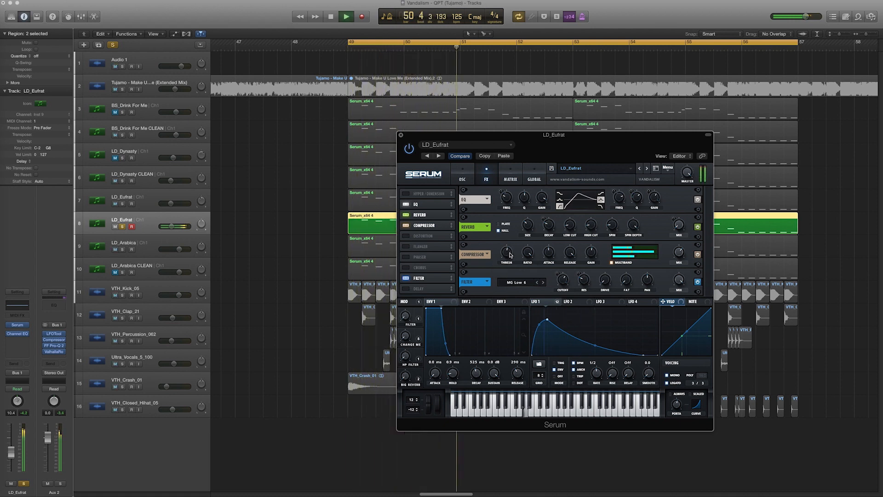
Raise the peak point of Serum's LFO 1 curve, check the oscillator page, then stop playback and close Serum.
left_click_drag(547, 320, 547, 310)
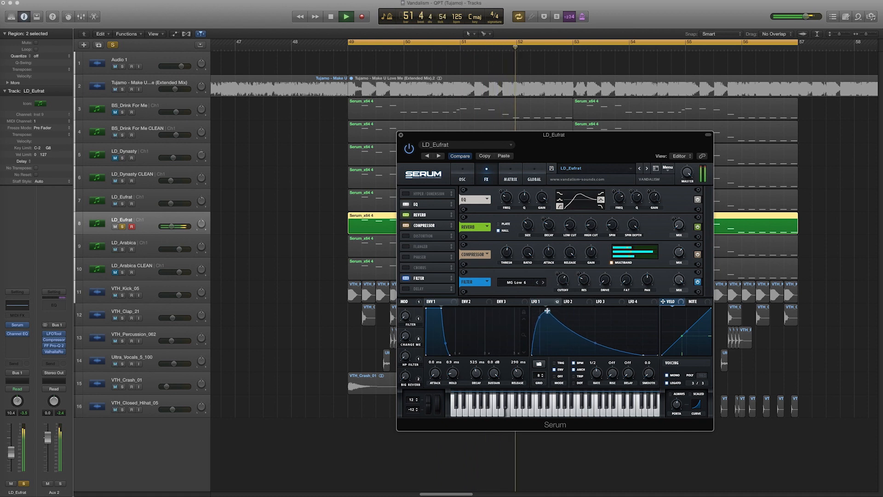
left_click(463, 178)
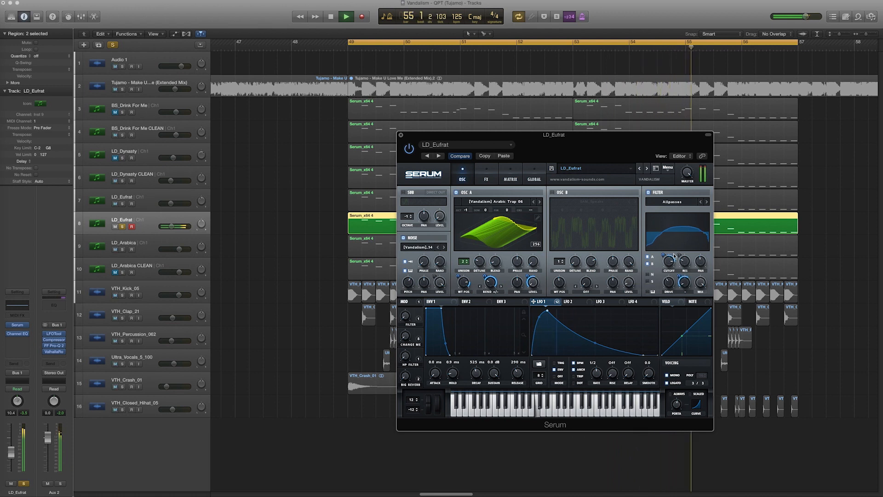
key("space")
left_click(401, 136)
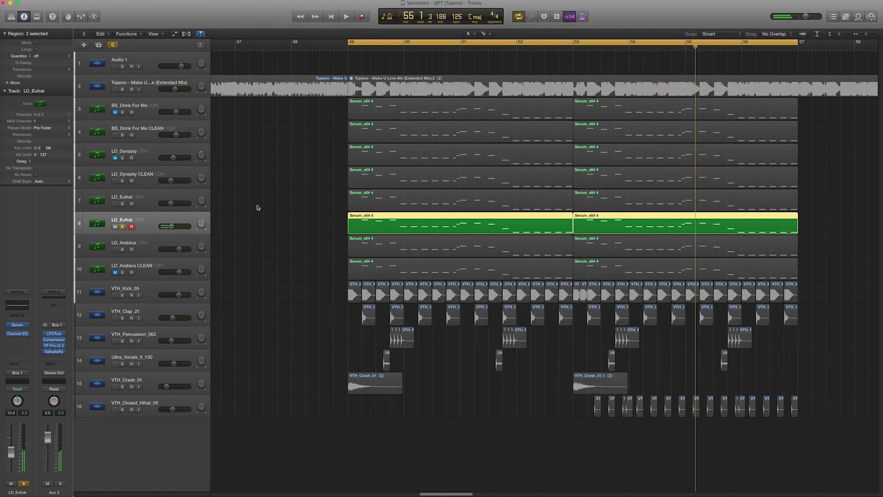
Insert FabFilter Pro-Q 2 on the duplicated LD_Eufrat and add a low cut at about 90 Hz.
left_click(19, 341)
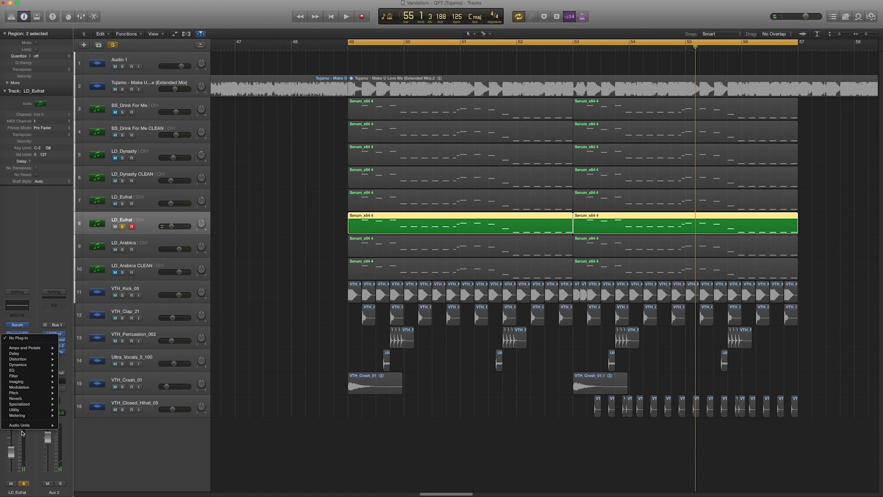
mouse_move(22, 425)
mouse_move(92, 368)
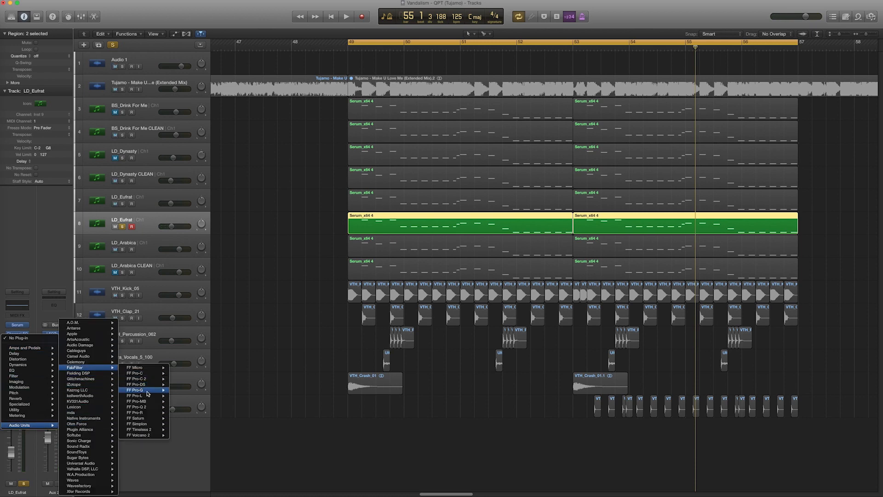
left_click(178, 408)
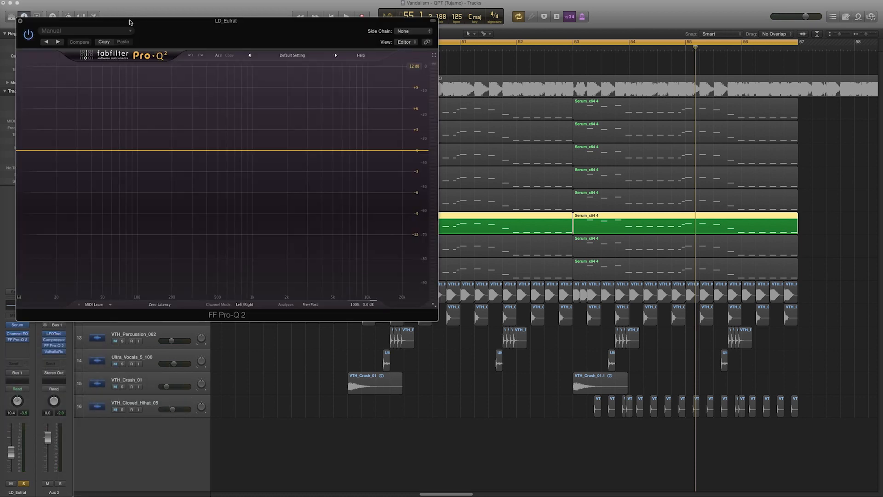
left_click_drag(129, 22, 224, 32)
left_click_drag(127, 161, 226, 162)
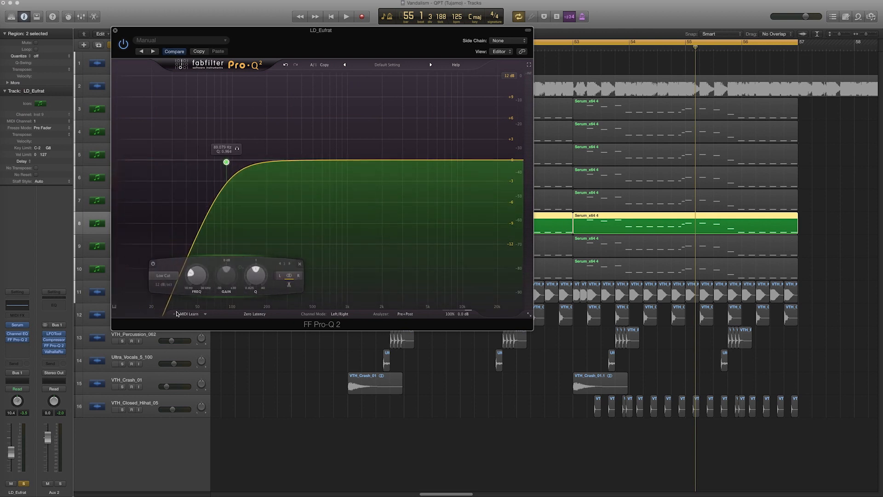
left_click_drag(316, 29, 342, 139)
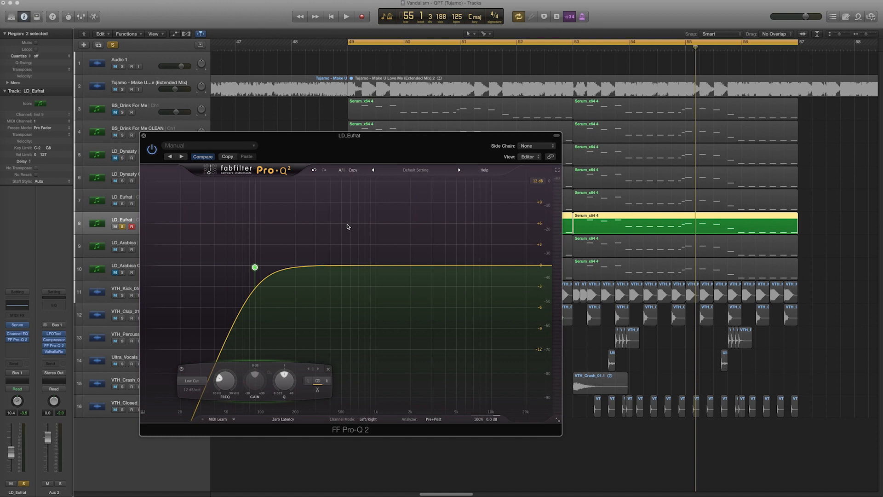
While playing, add a boost of about 4 dB near 10 kHz and a dip of about 3.8 dB near 485 Hz.
key("space")
left_click_drag(347, 226, 490, 238)
left_click(362, 278)
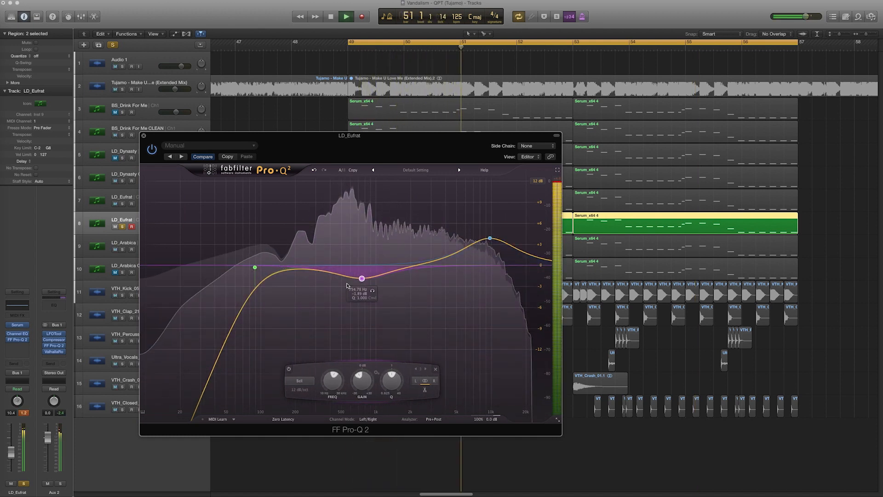
left_click_drag(362, 278, 352, 306)
key("space")
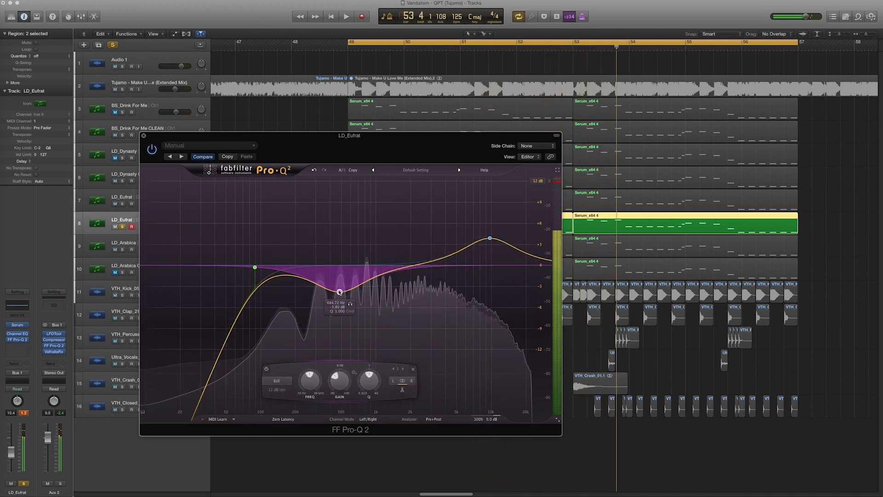
Move the low cut up to about 128 Hz, then close the EQ and unsolo the duplicated LD_Eufrat.
left_click_drag(254, 267, 273, 269)
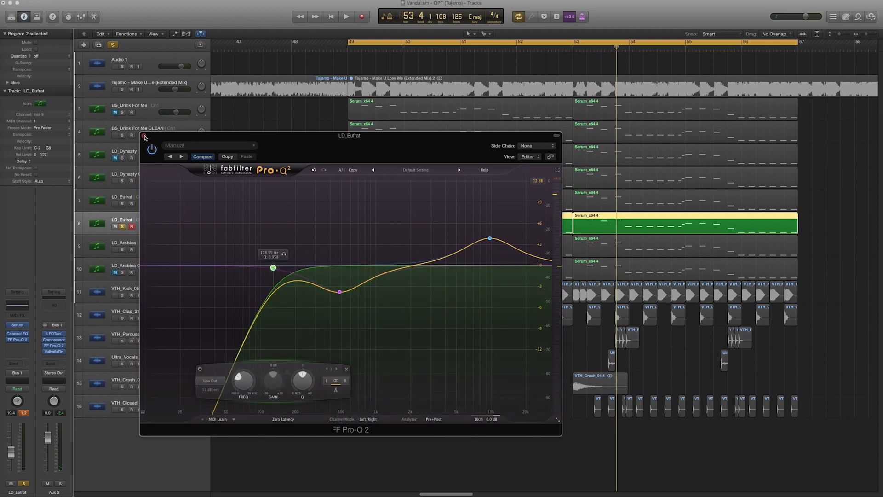
left_click(144, 137)
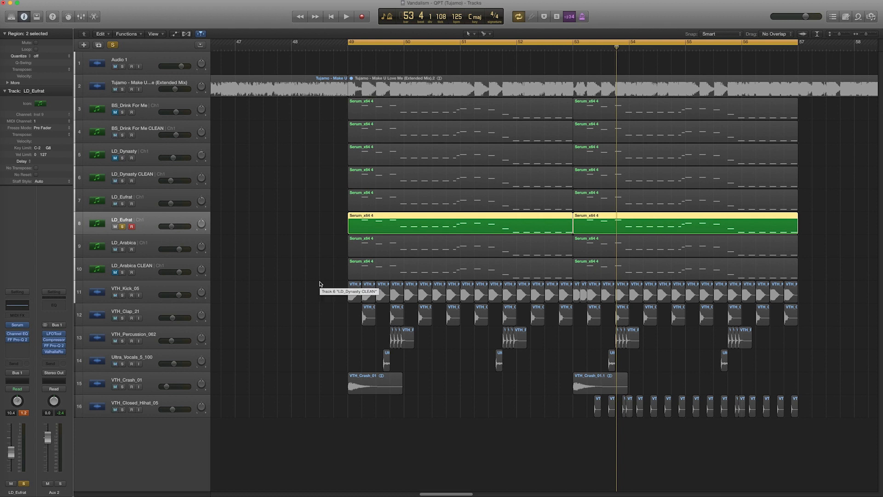
left_click(122, 227)
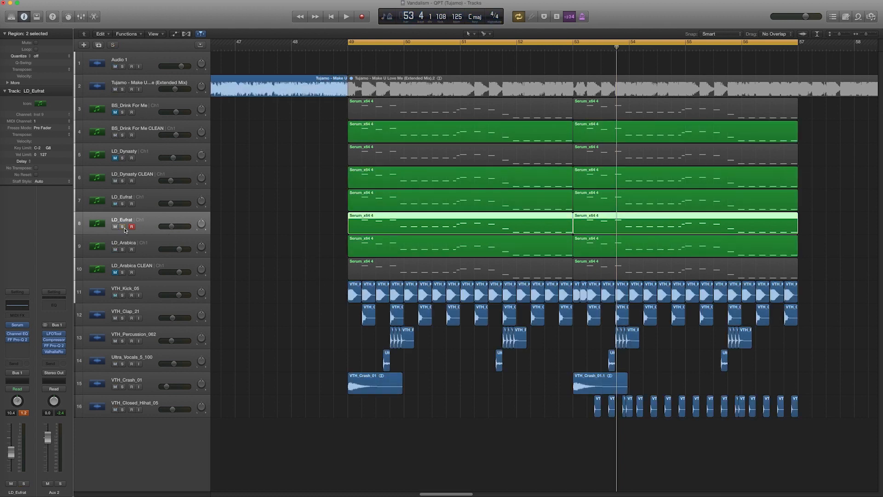
Open the Serum instrument on LD_Arabica CLEAN to check its patch, then close it.
left_click(150, 242)
left_click(147, 266)
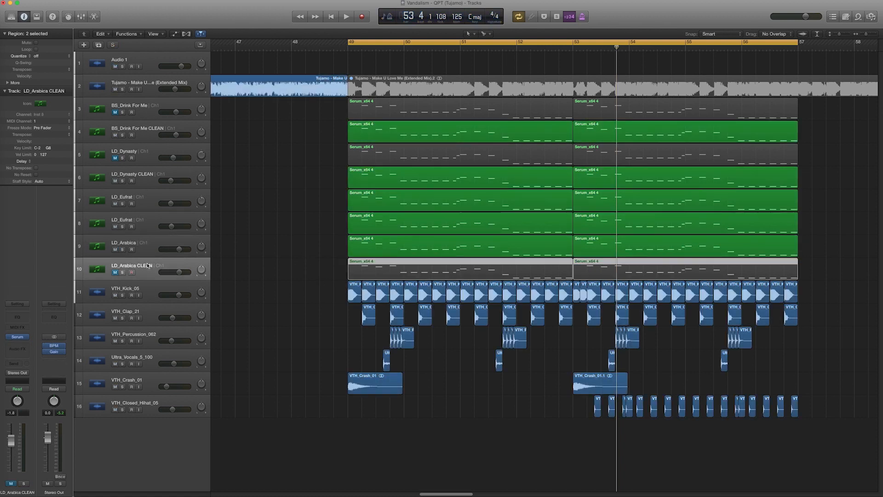
left_click(18, 337)
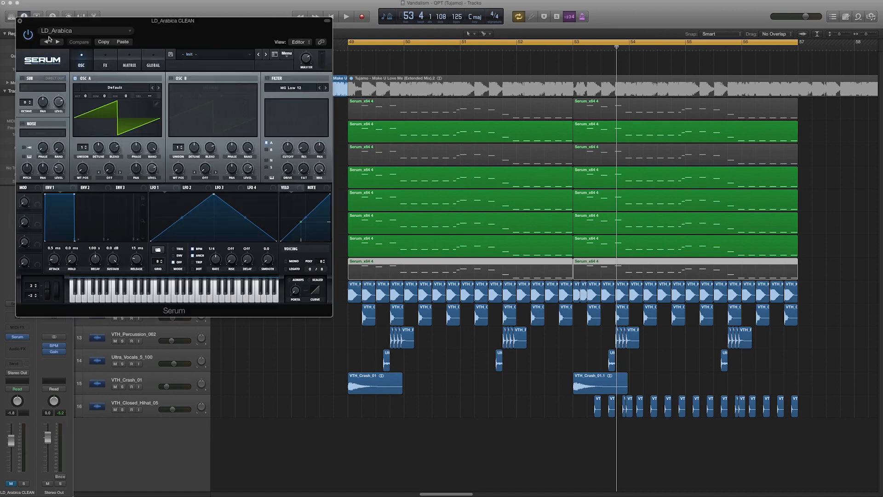
left_click(19, 22)
Duplicate the LD_Arabica track with its settings and copy both of its regions onto the new track.
left_click(147, 245)
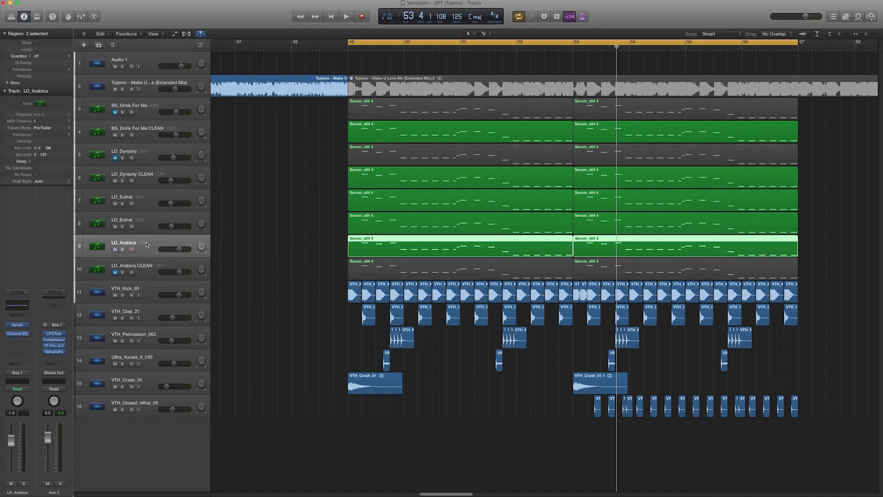
key("super+d")
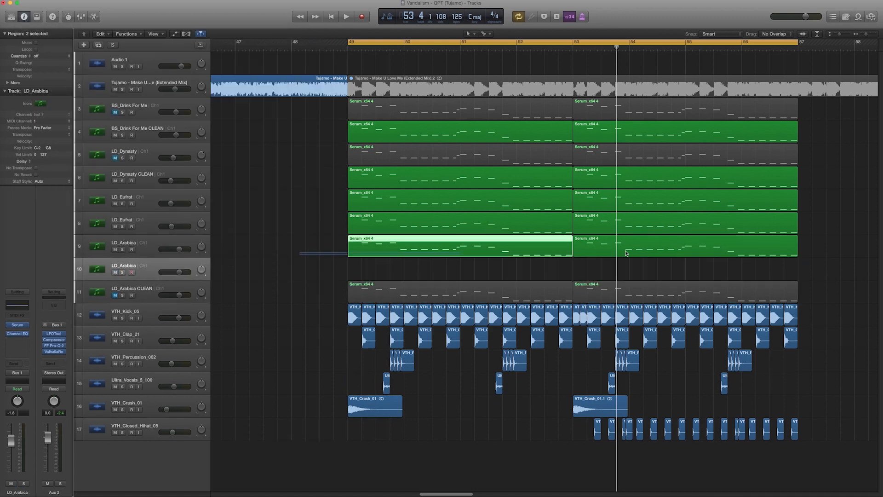
left_click_drag(661, 253, 661, 267)
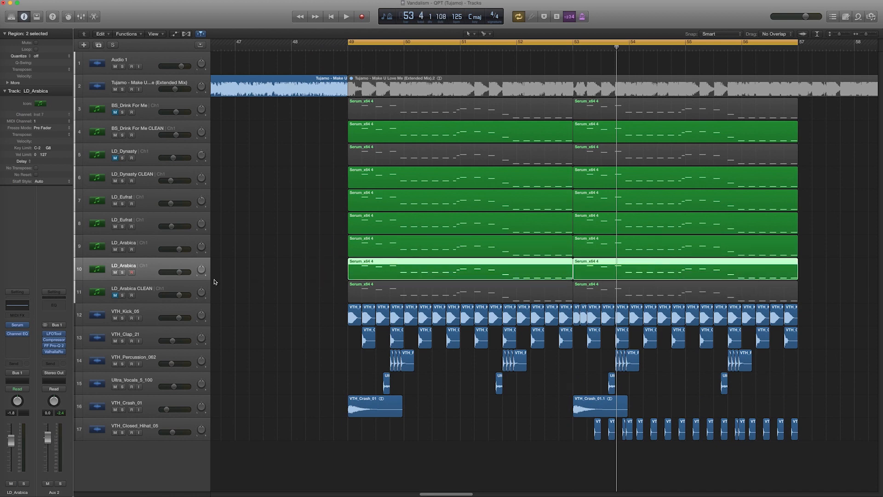
Check the preset in the duplicated LD_Arabica track's Serum, then close its window.
left_click(25, 326)
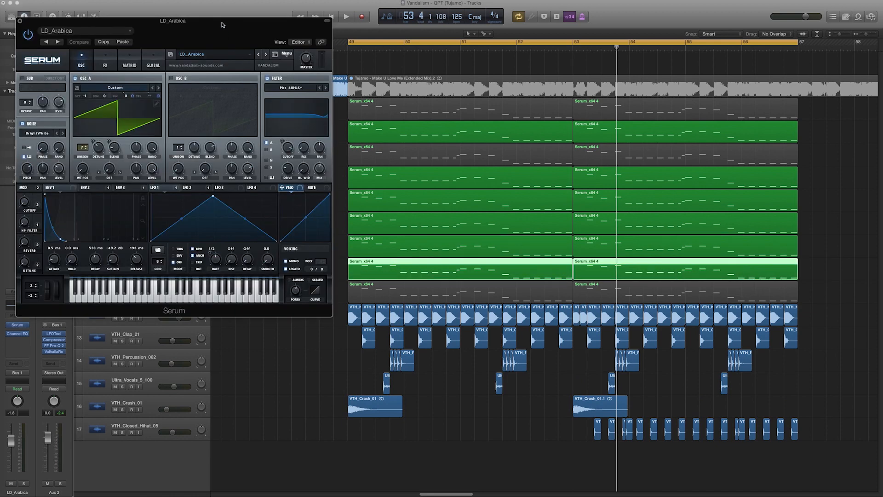
left_click_drag(222, 24, 424, 91)
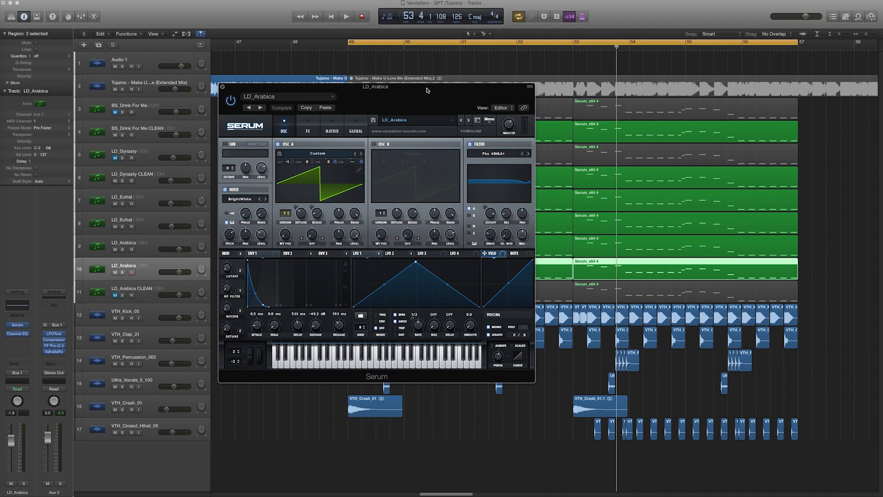
left_click(222, 86)
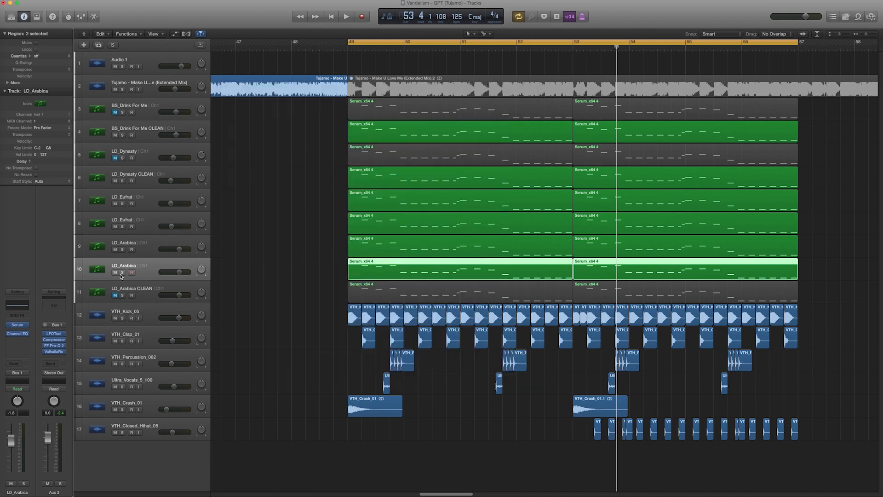
Solo the duplicated LD_Arabica, compare it in playback with the original, and leave only the duplicate soloed.
left_click(122, 272)
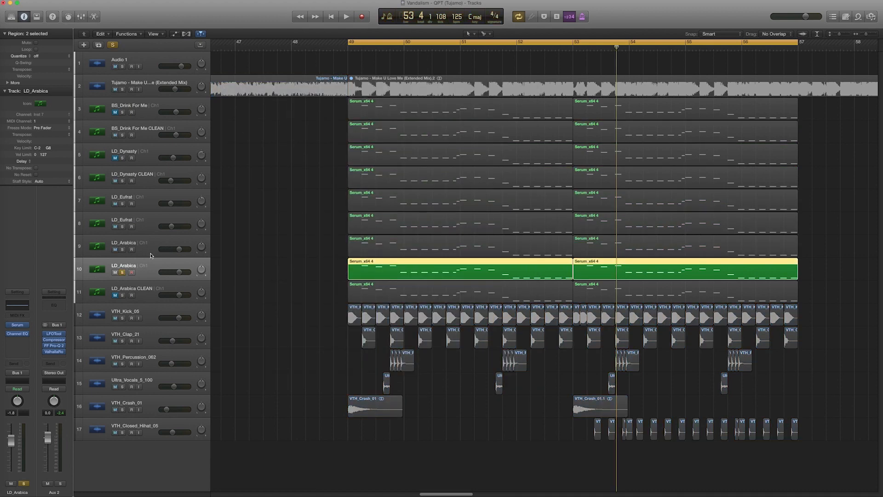
key("space")
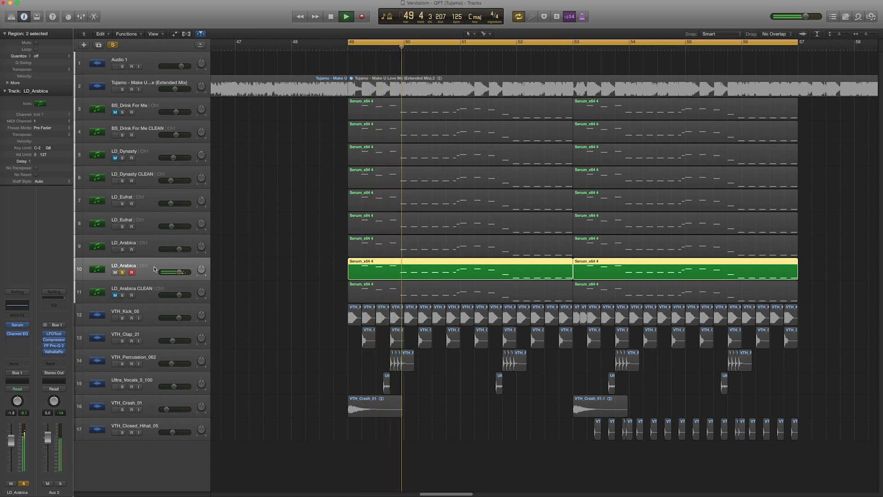
left_click(121, 250)
left_click(125, 273)
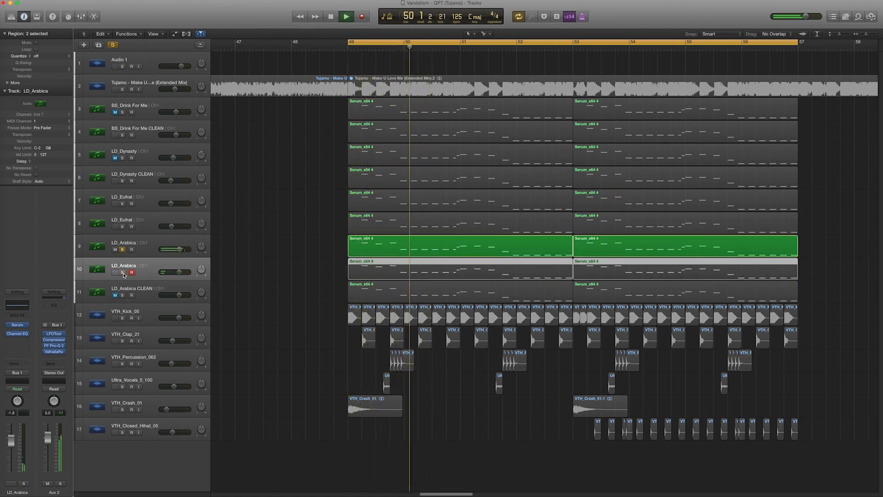
key("space")
left_click(122, 272)
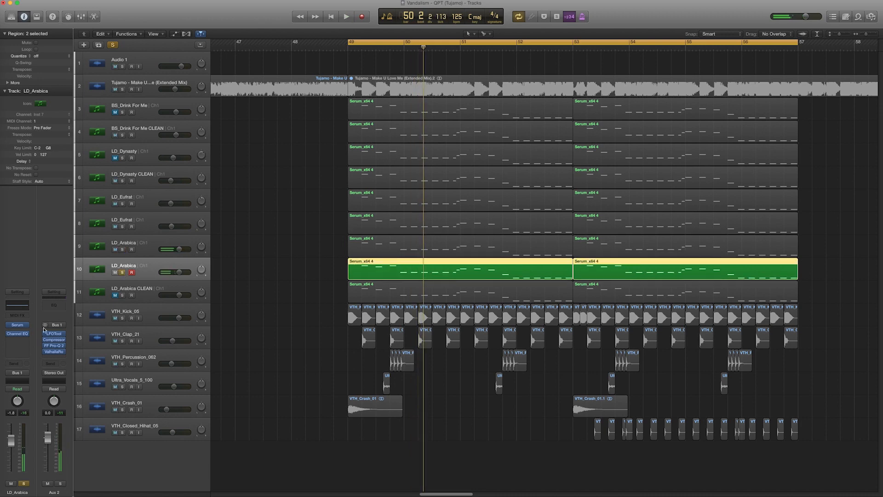
Open Serum on the duplicated LD_Arabica, play the track with its patch in view, and close the window.
left_click(17, 326)
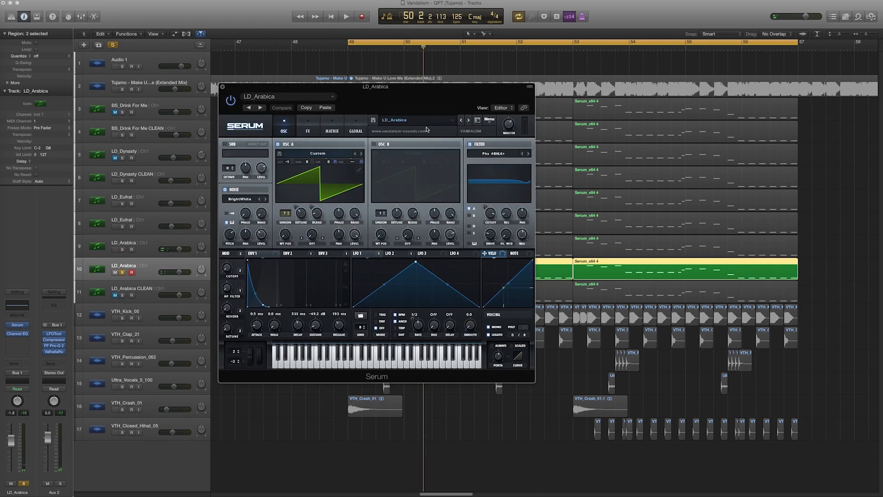
left_click_drag(423, 94, 575, 100)
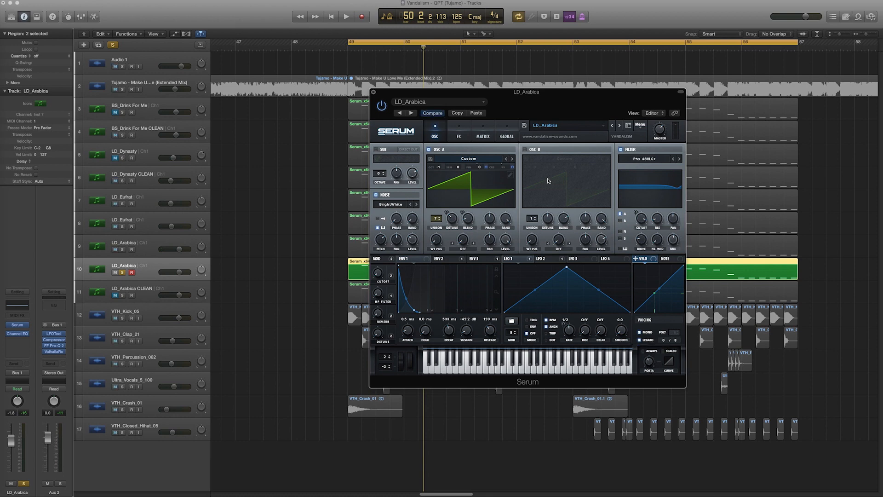
left_click_drag(386, 94, 482, 102)
key("space")
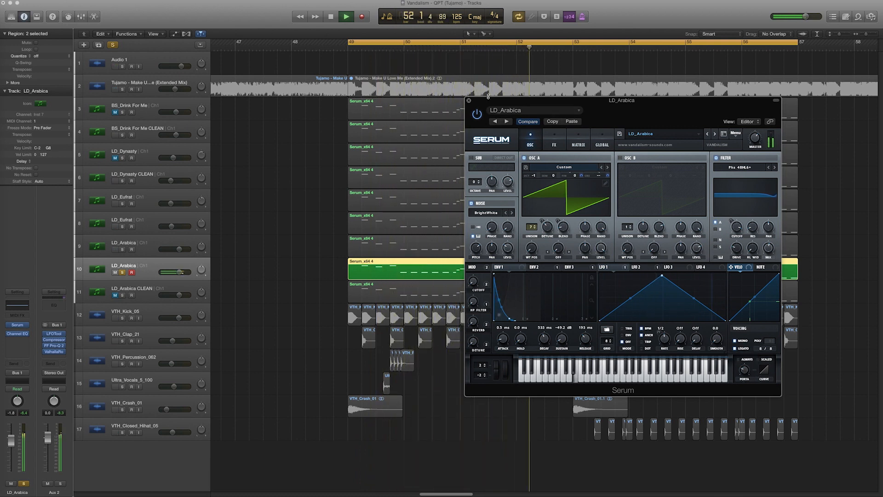
left_click(469, 100)
key("space")
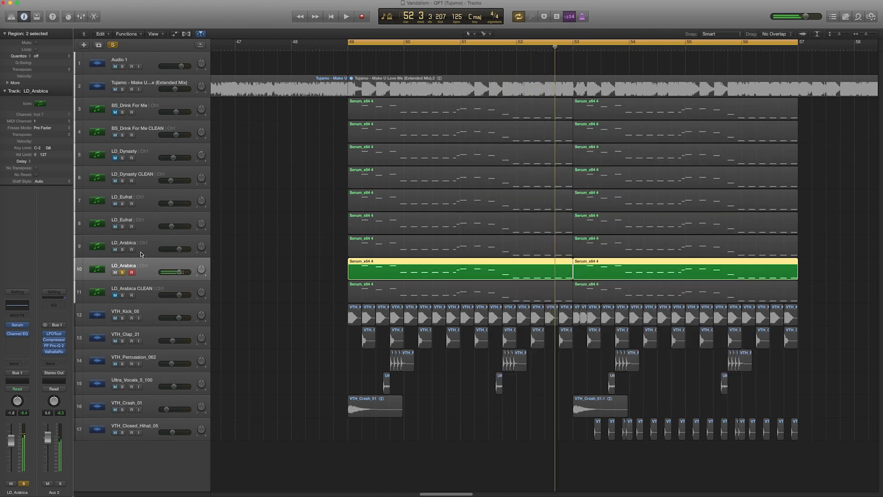
Unsolo the duplicated LD_Arabica and mute the upper LD_Arabica and LD_Eufrat tracks.
left_click(122, 272)
left_click(115, 249)
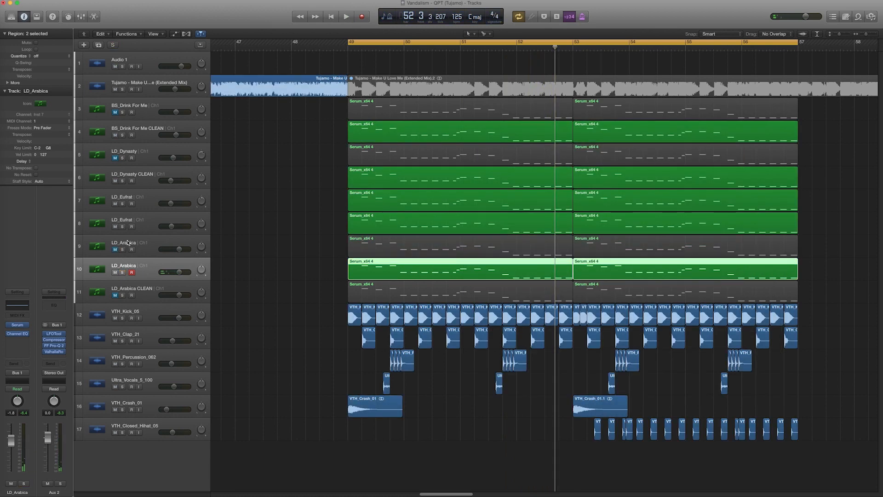
left_click(115, 204)
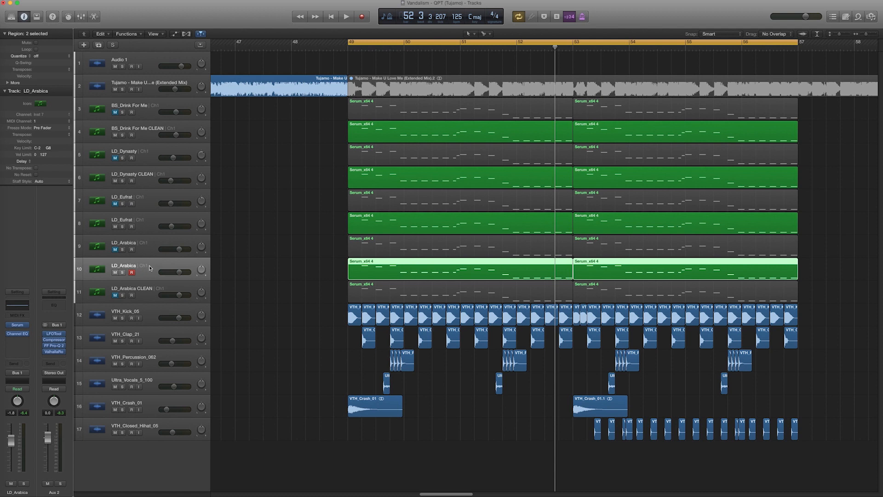
Group LD_Dynasty CLEAN and the unmuted LD_Eufrat and LD_Arabica tracks directly beneath BS_Drink For Me CLEAN.
left_click(154, 226, "shift")
left_click(145, 180, "shift")
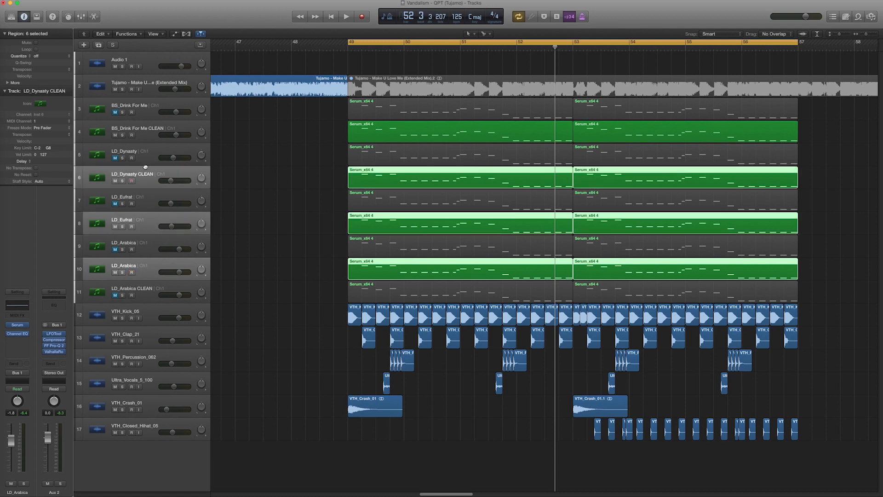
left_click_drag(145, 167, 160, 171)
Solo BS_Drink For Me CLEAN and the three leads below it, and lower LD_Dynasty CLEAN's volume to -15.6 dB during playback.
left_click(123, 137)
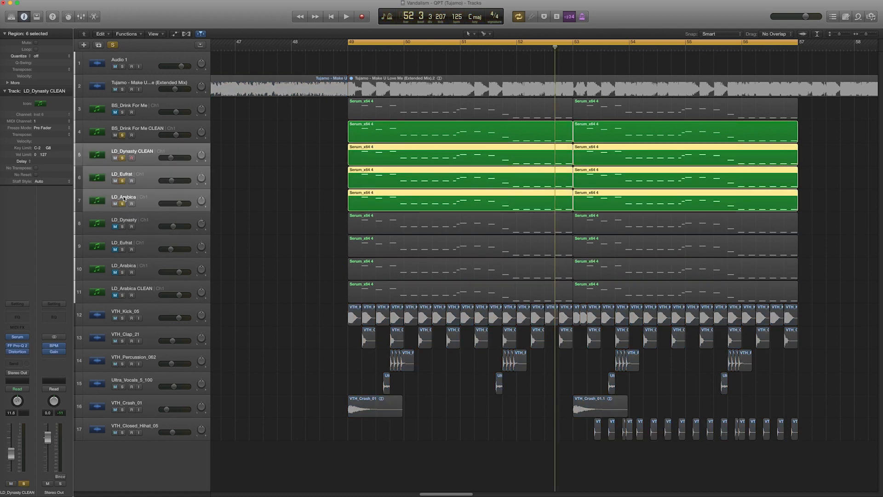
key("space")
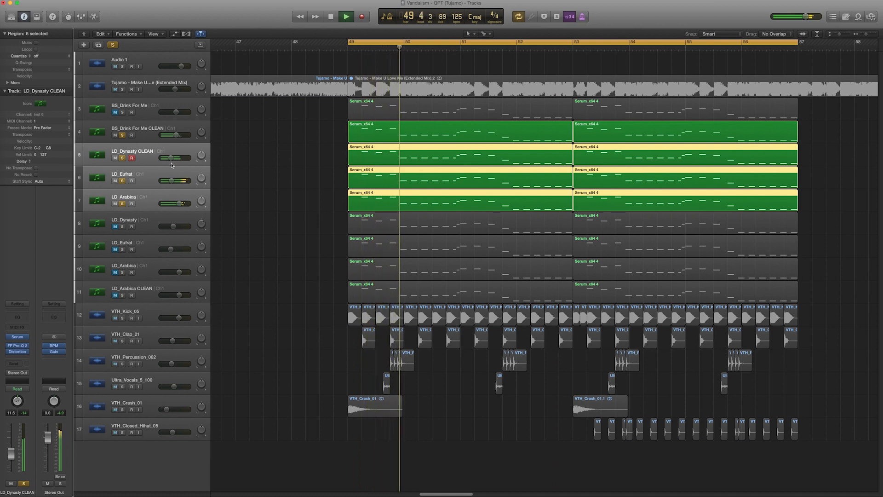
left_click(154, 159)
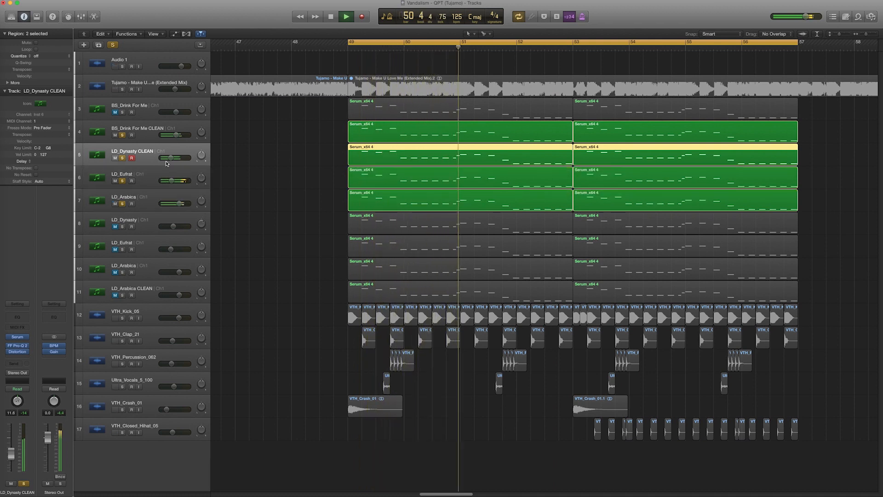
left_click_drag(171, 158, 167, 158)
key("space")
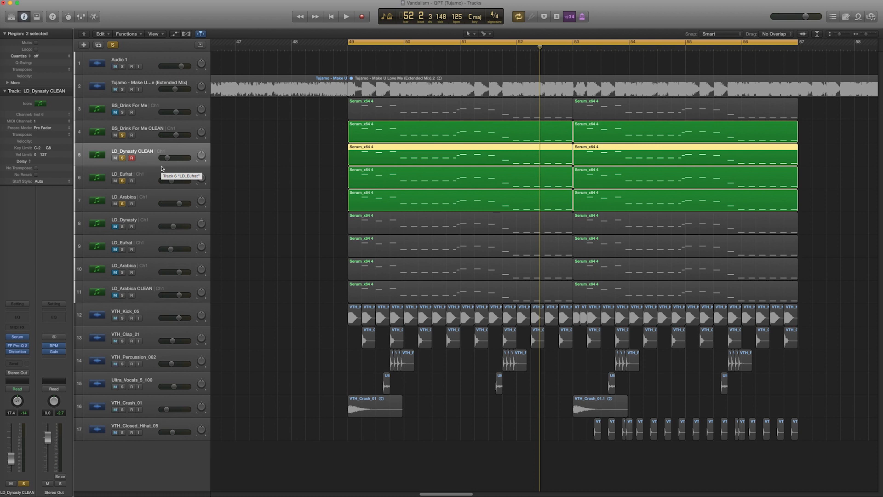
key("space")
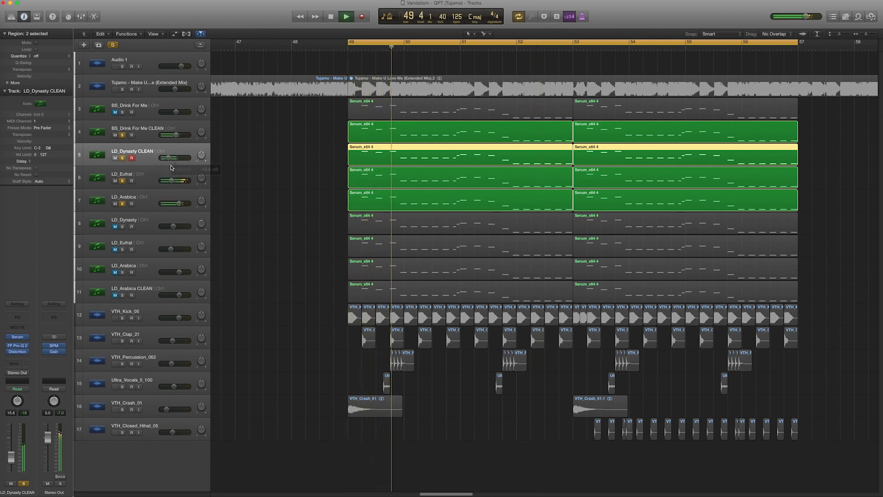
key("space")
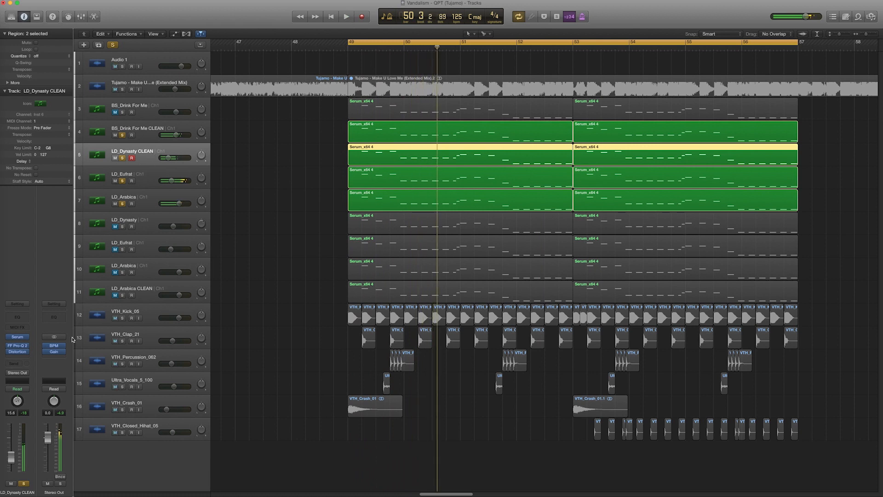
Add ValhallaRoom to LD_Dynasty CLEAN with 26.3% mix, 1.0 ms predelay, 13760 Hz high cut and 59% depth.
left_click(16, 359)
mouse_move(38, 445)
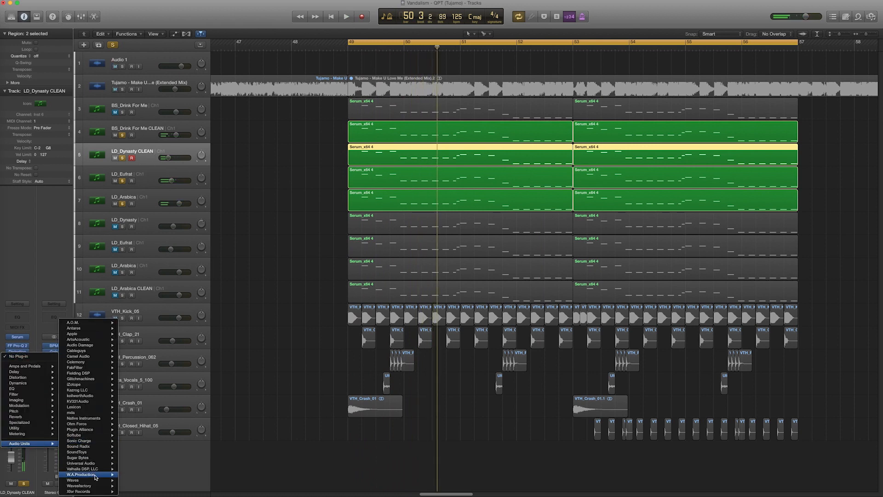
mouse_move(95, 469)
left_click(189, 468)
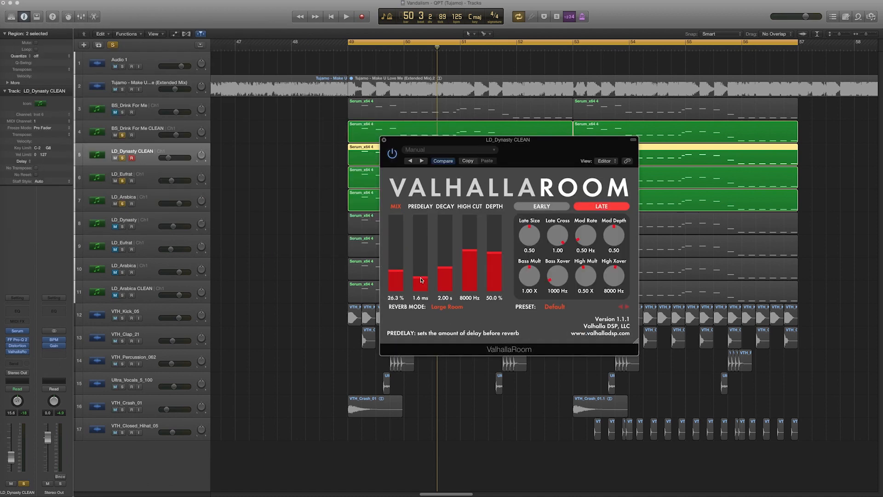
left_click_drag(420, 267, 420, 278)
key("space")
left_click_drag(470, 251, 478, 225)
left_click_drag(495, 255, 494, 249)
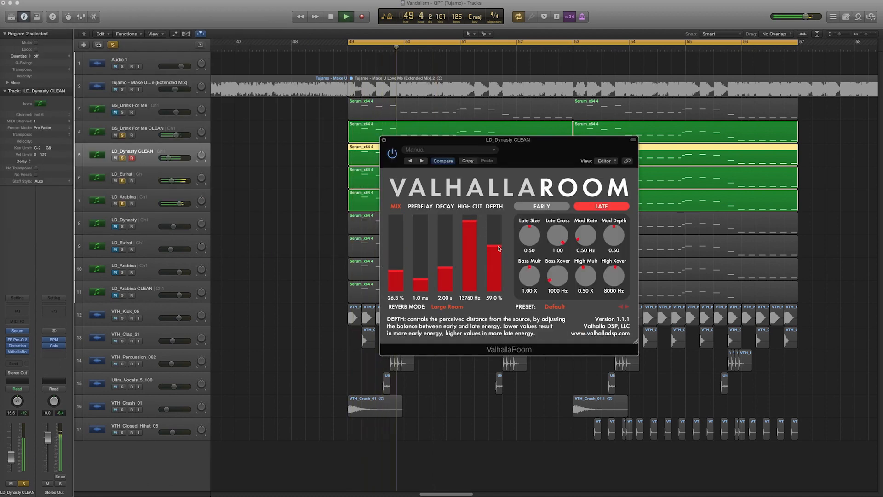
Listen to LD_Dynasty CLEAN alone with its reverb, then solo BS_Drink For Me CLEAN, LD_Eufrat and LD_Arabica again.
left_click(122, 135)
left_click(122, 181)
left_click(122, 204)
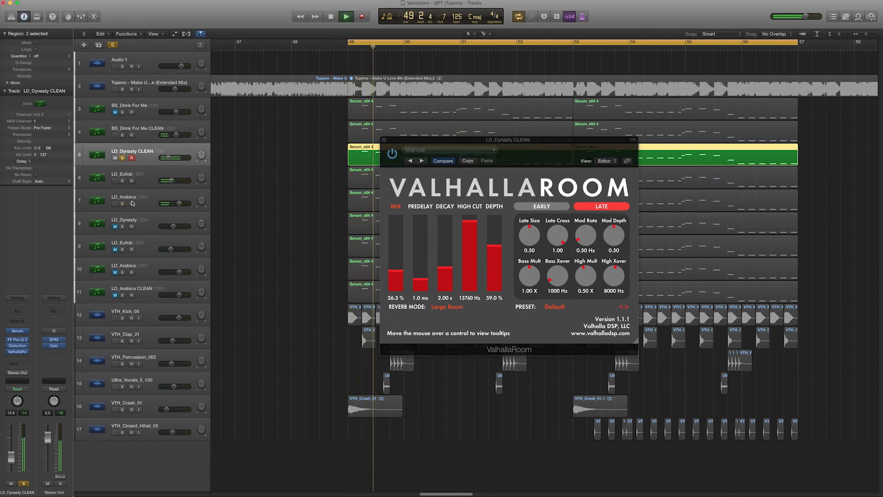
key("space")
left_click(122, 181)
left_click(121, 204)
left_click(122, 136)
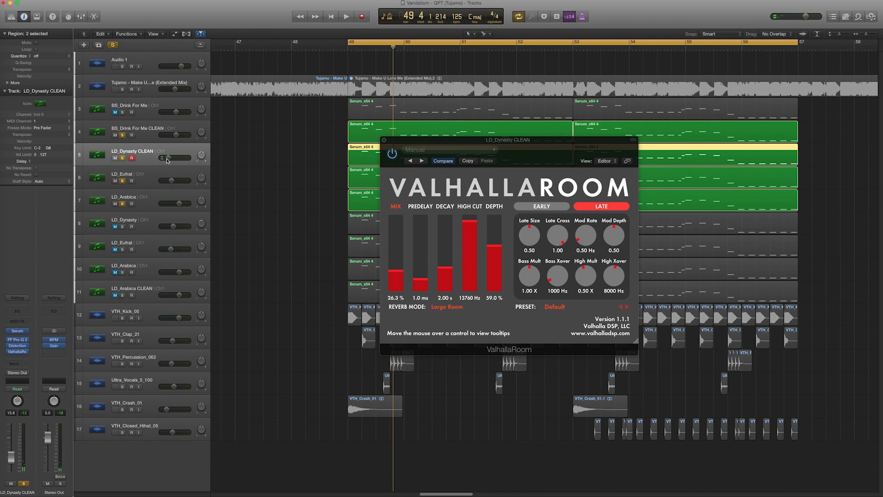
Lower LD_Dynasty CLEAN's volume to -18.5 dB while playing the soloed layers, and leave that track selected.
key("space")
mouse_move(167, 158)
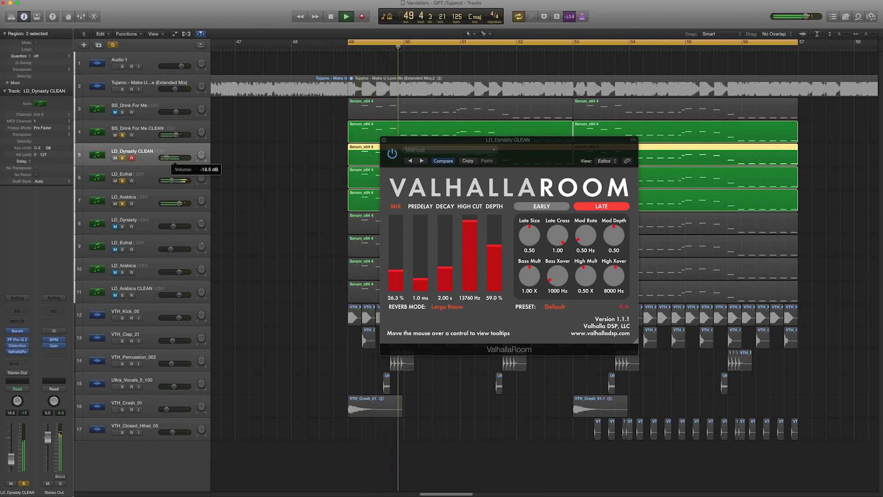
left_click(152, 177)
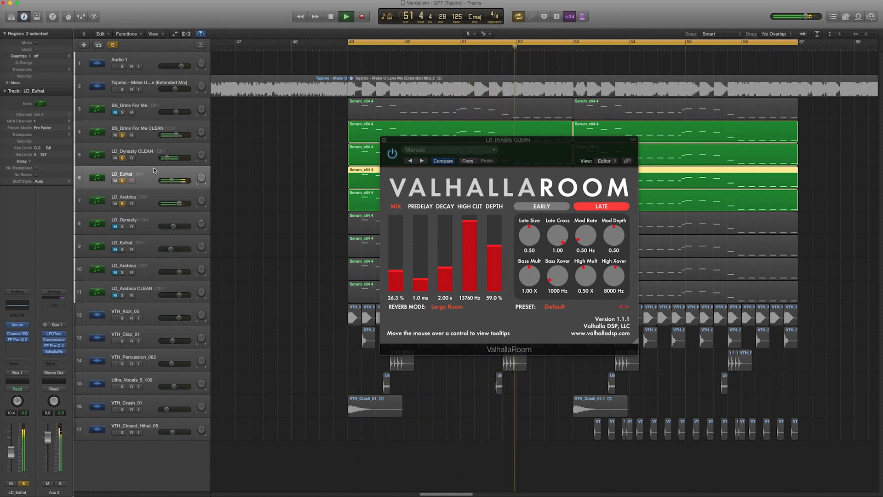
left_click(149, 159)
key("space")
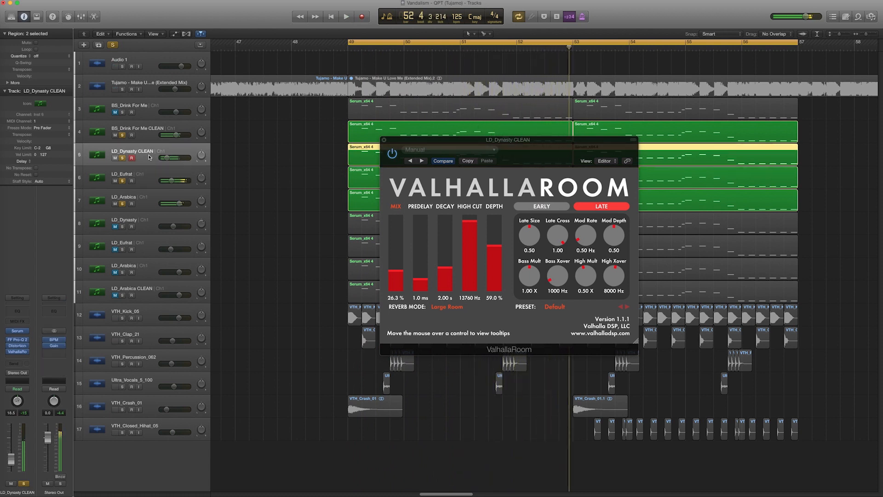
Route LD_Dynasty CLEAN's output to Bus 1 (Aux 2).
left_click(15, 374)
mouse_move(23, 398)
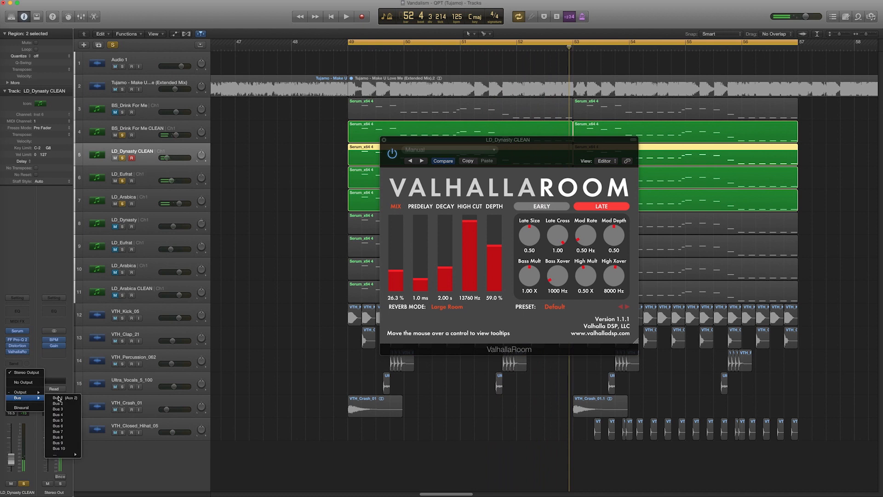
left_click(68, 398)
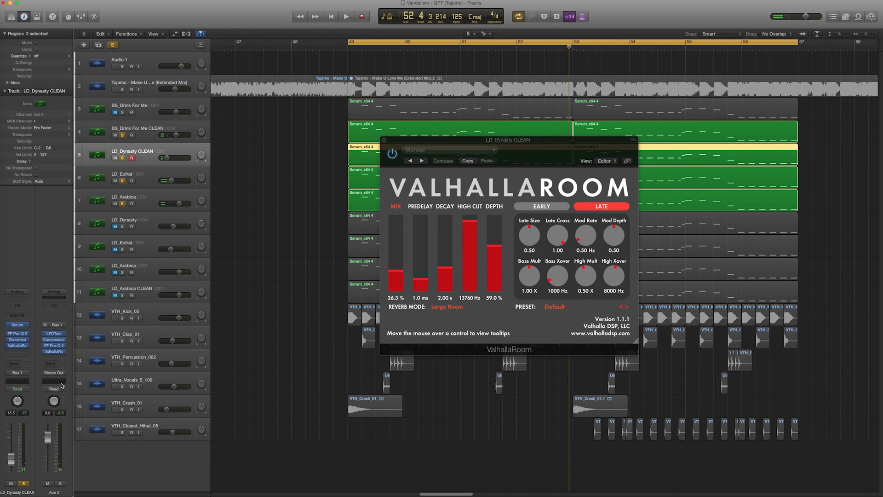
Inspect the LFOTool and Compressor on Aux 2, closing LD_Dynasty CLEAN's reverb window and checking the BS_Drink For Me CLEAN channel.
left_click(54, 334)
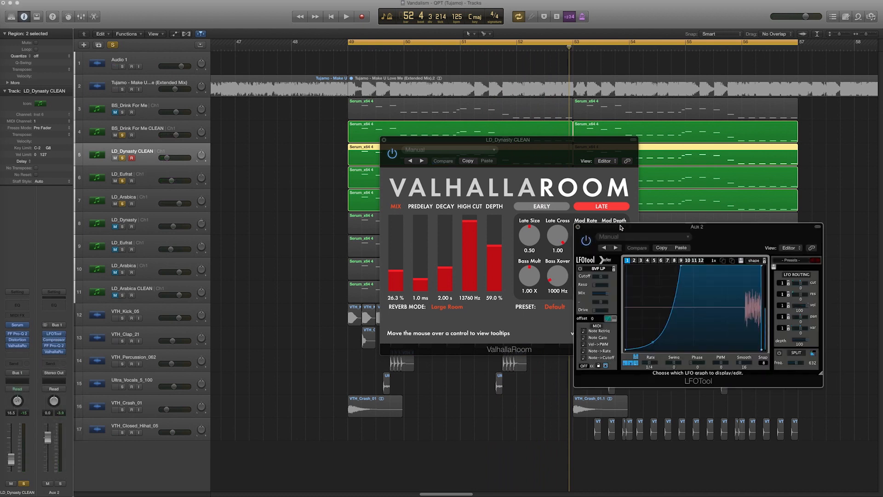
left_click_drag(621, 228, 661, 172)
left_click(385, 140)
left_click(54, 340)
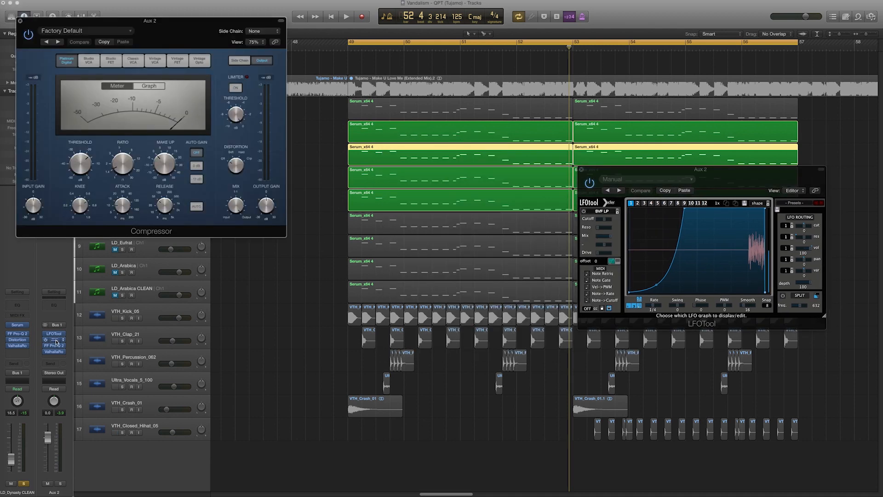
left_click_drag(179, 23, 516, 244)
left_click(157, 125)
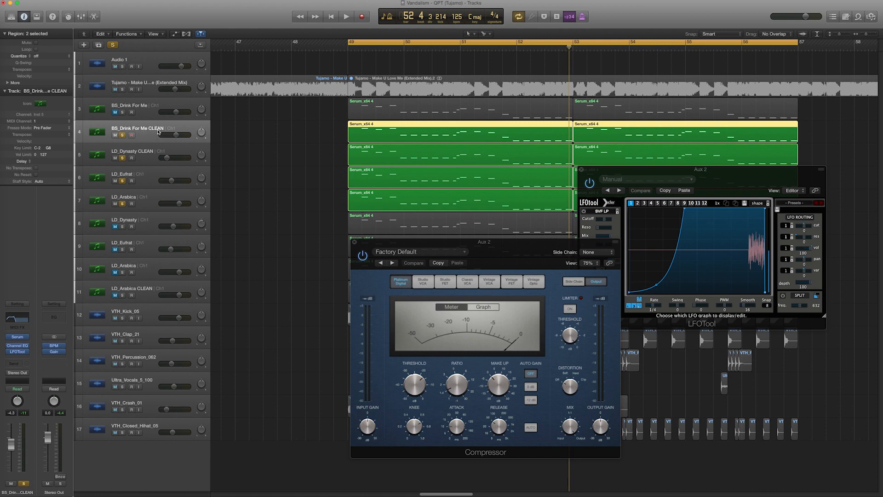
left_click_drag(446, 249, 446, 239)
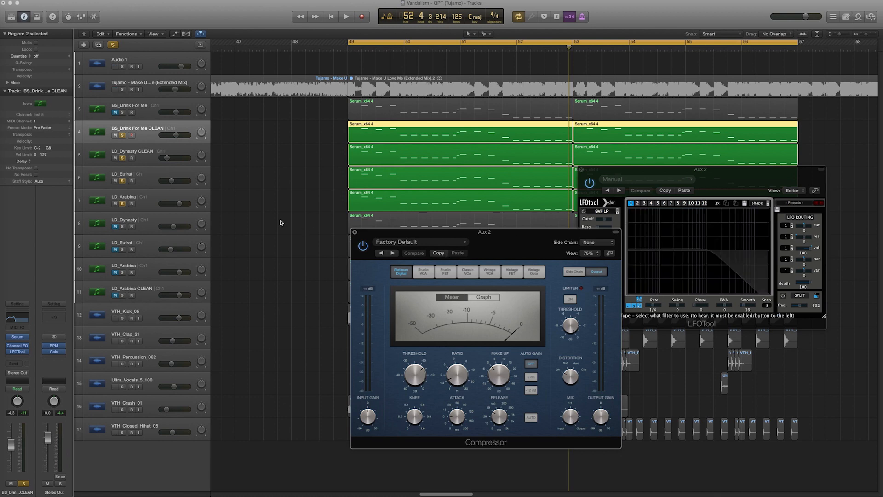
Examine the Aux 2 Pro-Q 2 curve with its low-cut band and the ValhallaRoom settings, checking the channels of the bused leads.
left_click(154, 161)
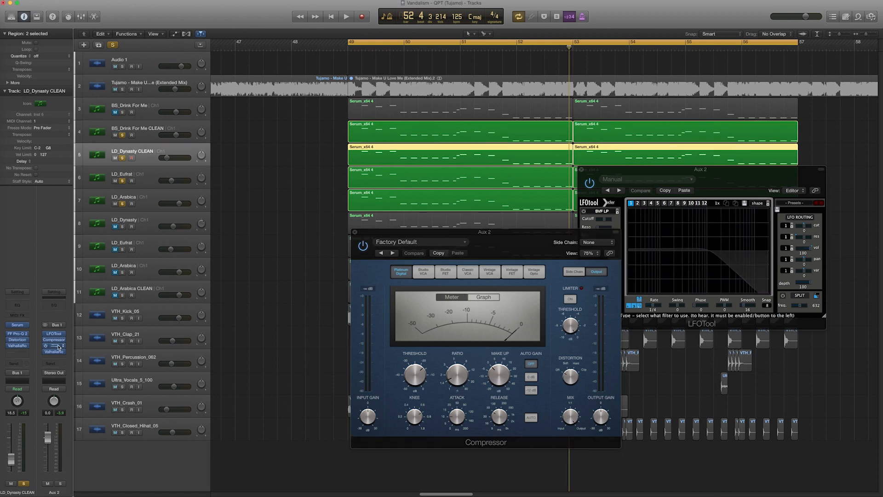
left_click(58, 348)
left_click_drag(225, 24, 610, 160)
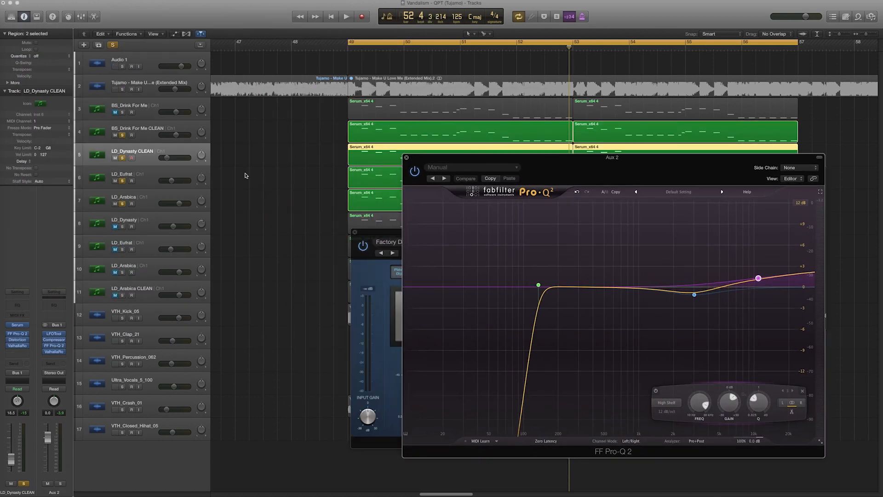
left_click(150, 201)
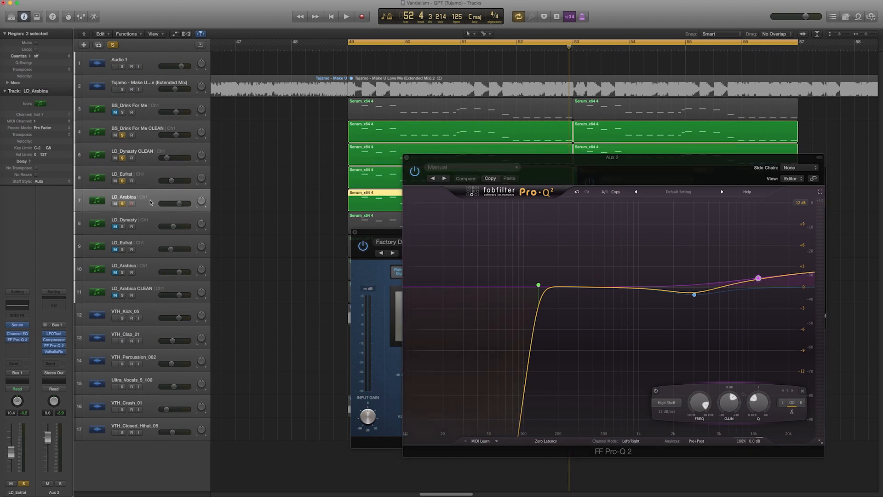
left_click(539, 284)
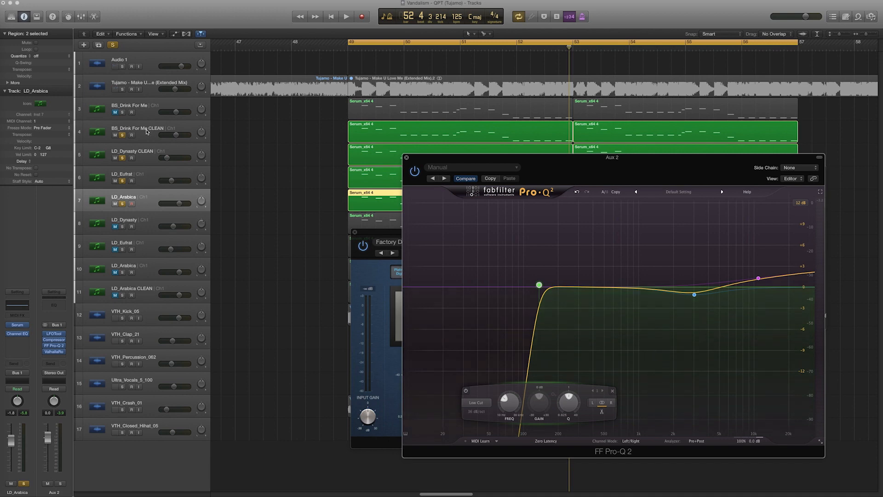
left_click(55, 353)
left_click_drag(171, 23, 445, 173)
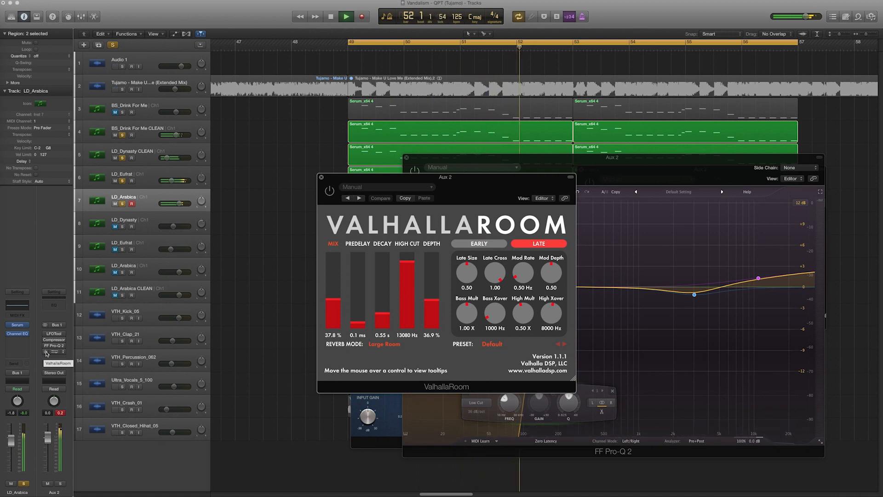
Compare the soloed layers with Aux 2's effects bypassed and enabled, leave them enabled, and close the ValhallaRoom and Pro-Q 2 windows.
left_click_drag(46, 353, 46, 334)
key("space")
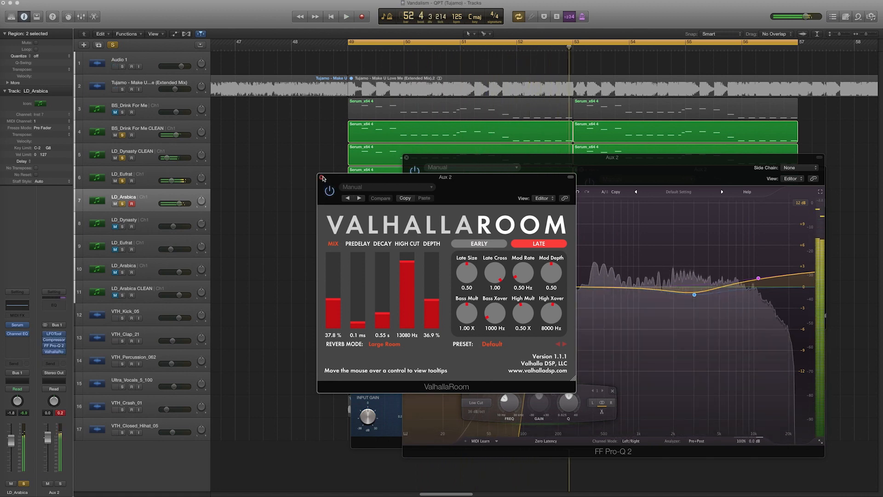
left_click(321, 177)
left_click(407, 157)
Extend the cycle range to span bars 48 to 57 and close the LFOTool window.
left_click_drag(437, 234, 322, 211)
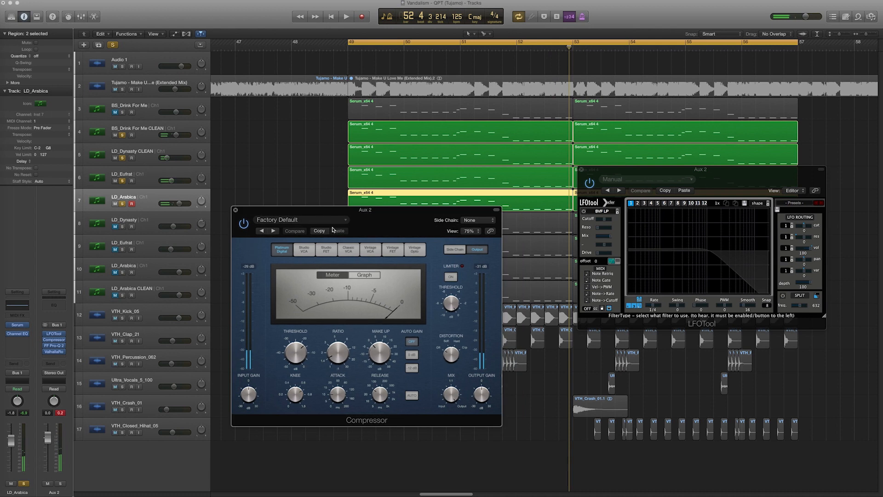
left_click_drag(294, 43, 798, 43)
left_click(582, 170)
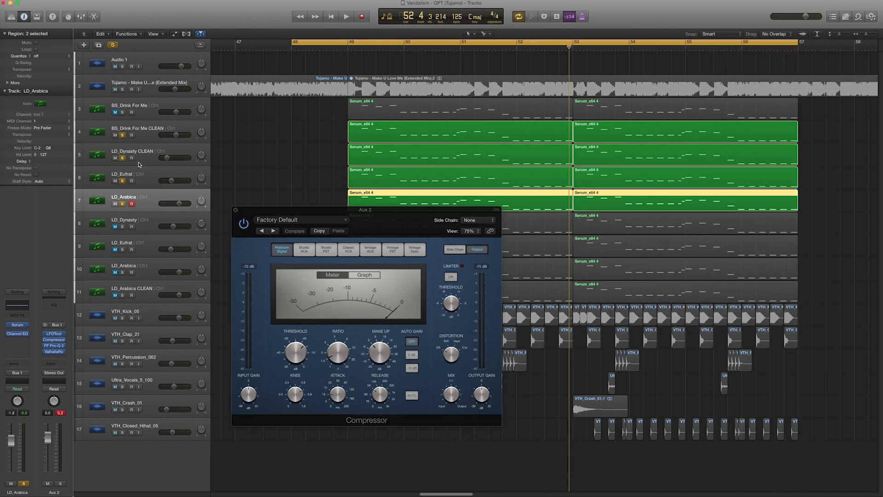
Clear the solo from all layers, close Aux 2's Compressor window and deselect the LD_Arabica regions.
left_click(123, 136, "alt")
left_click(237, 210)
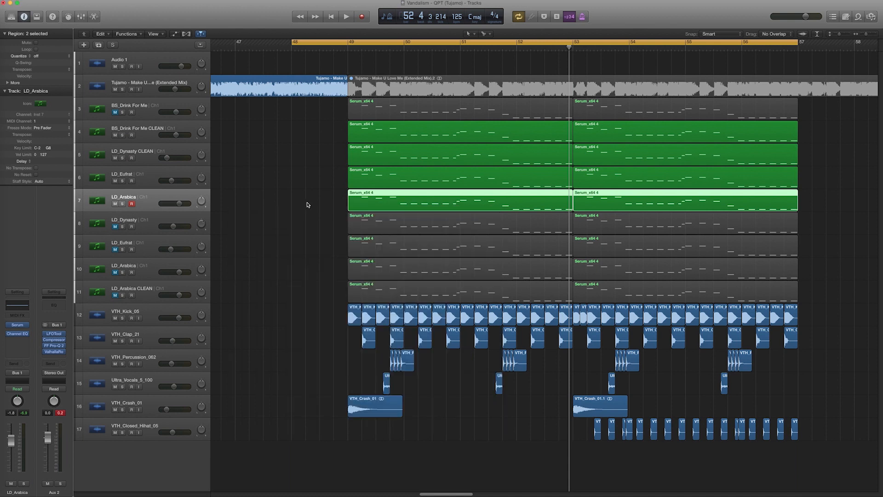
left_click(306, 201)
Play the full mix and adjust the layer levels, setting LD_Arabica's volume to 0.0 dB.
key("space")
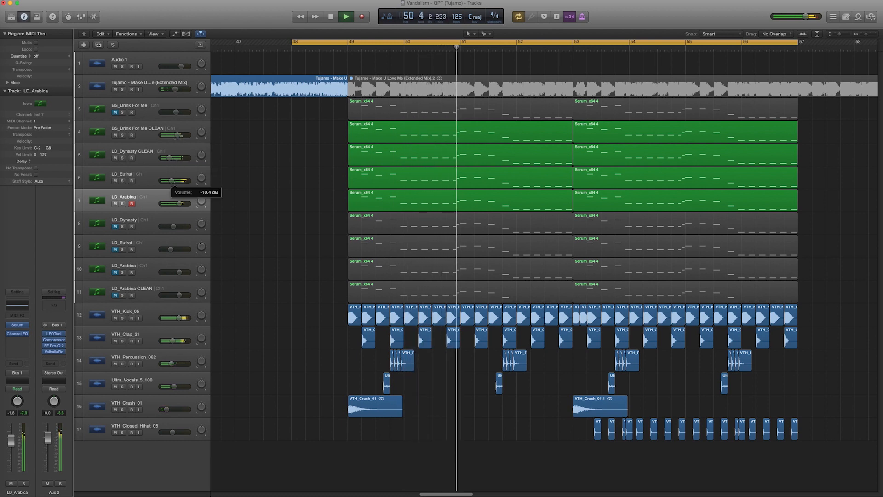
left_click(182, 204, "alt")
key("space")
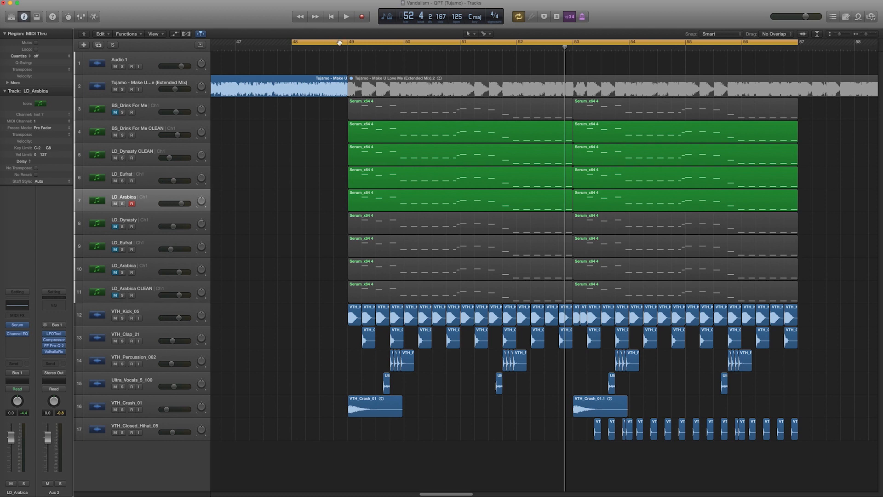
Shorten the cycle range to span bars 49 to 57 and play it.
left_click_drag(340, 43, 799, 44)
key("space")
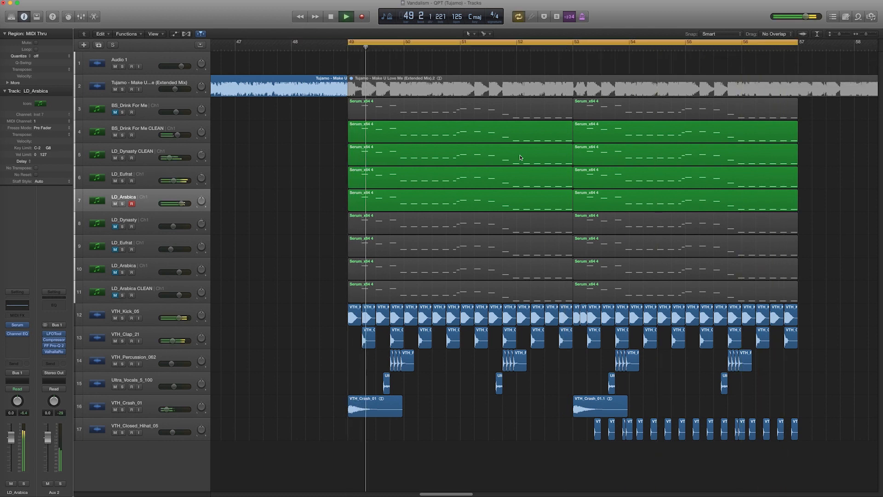
left_click(202, 161)
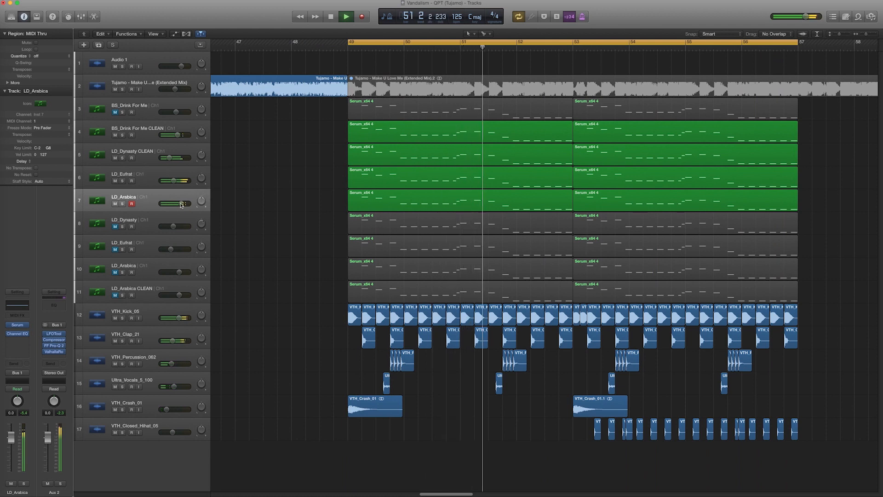
Raise LD_Arabica's volume to 1.7 dB, solo the track and stop playback.
left_click_drag(180, 205, 183, 205)
left_click(122, 204)
key("space")
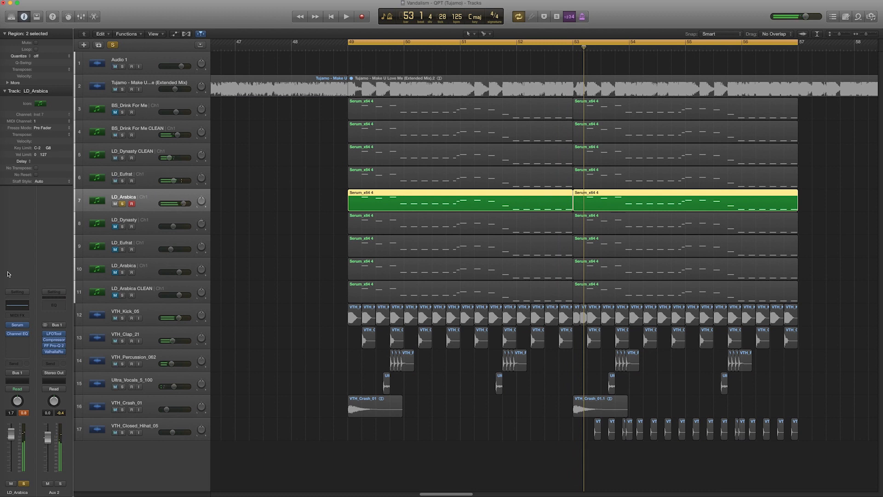
Insert FabFilter Pro-Q 2 after the Channel EQ on LD_Arabica and move its window over the arrangement.
left_click(21, 341)
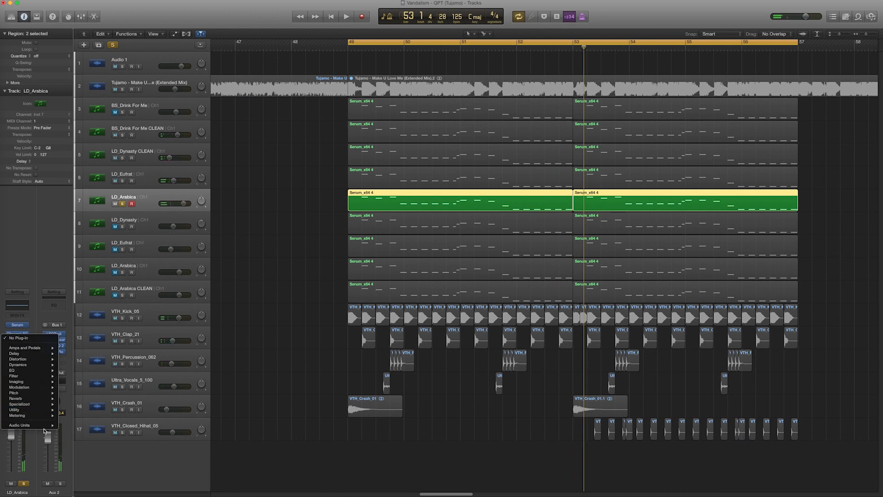
mouse_move(54, 427)
mouse_move(85, 367)
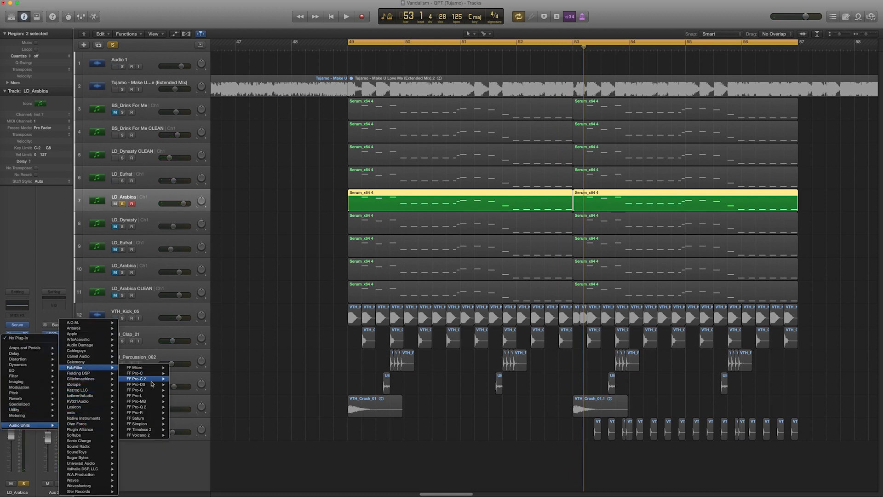
left_click(137, 407)
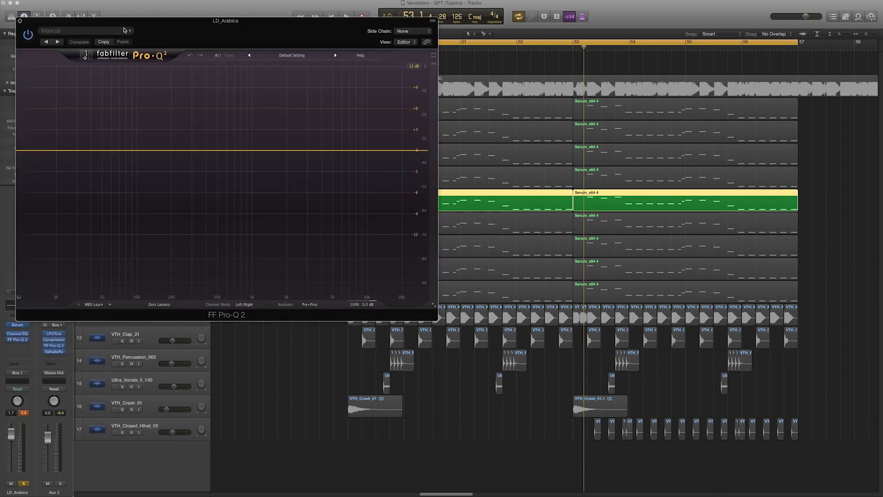
left_click_drag(124, 31, 458, 108)
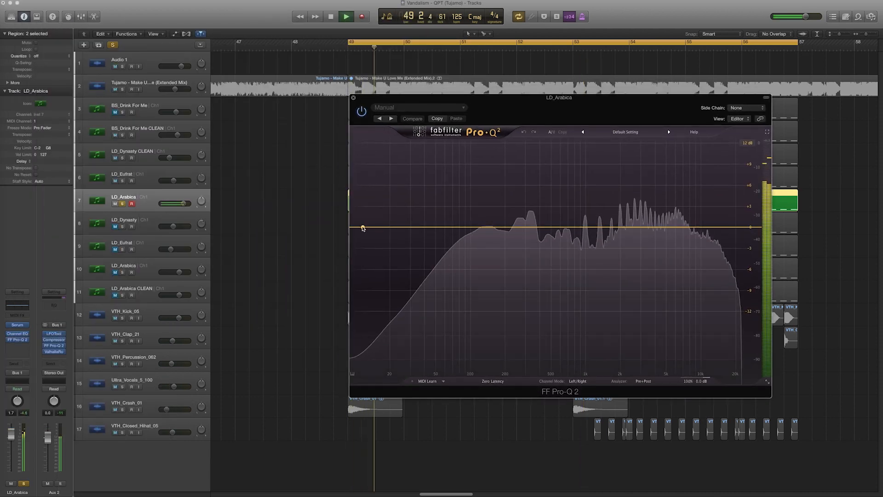
Add a low cut at about 440 Hz in LD_Arabica's Pro-Q 2 and check LD_Eufrat's channel.
left_click_drag(362, 227, 544, 225)
key("space")
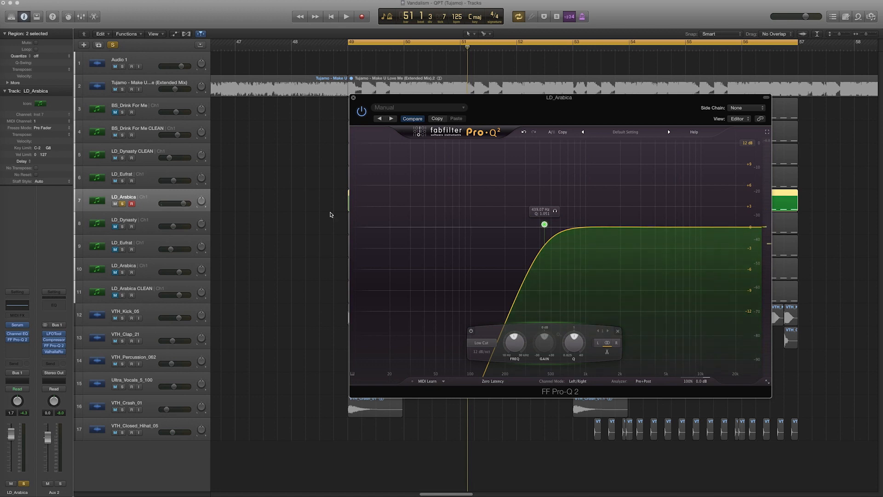
left_click(139, 177)
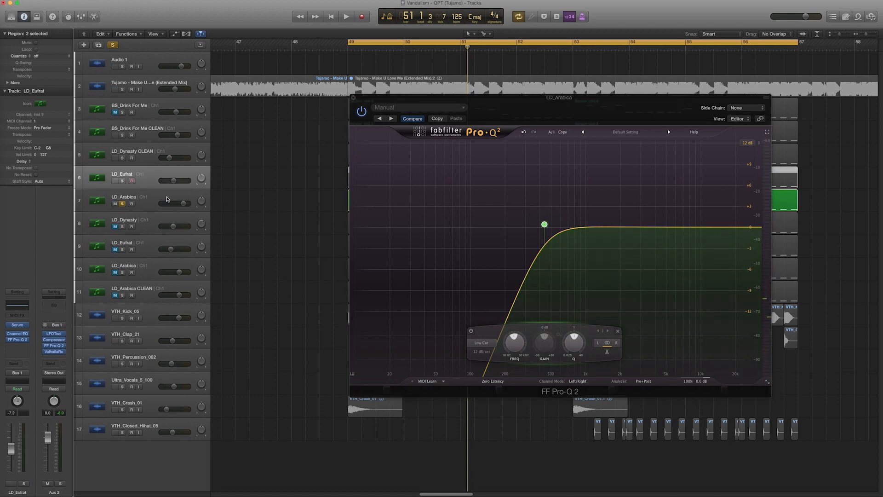
left_click(167, 198)
Add a slight bell cut above 5 kHz and a bell boost of about 3.2 dB near 1.17 kHz during playback.
key("space")
double_click(630, 223)
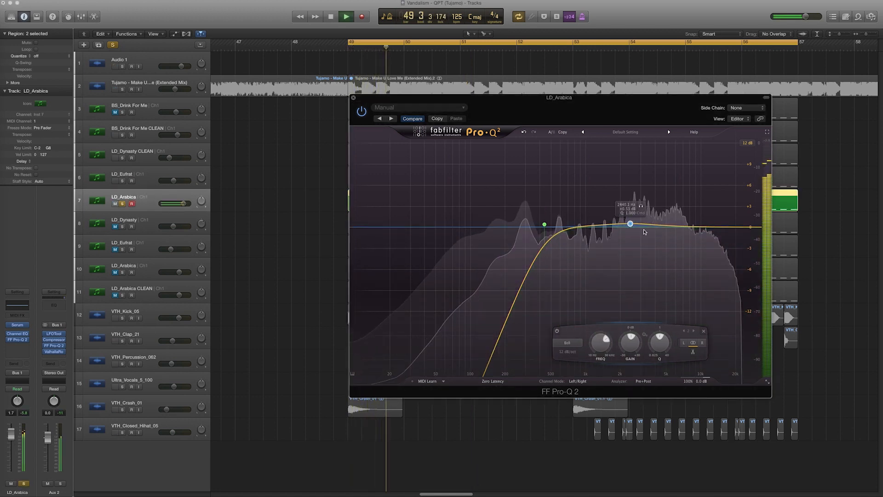
left_click_drag(630, 224, 681, 237)
double_click(591, 199)
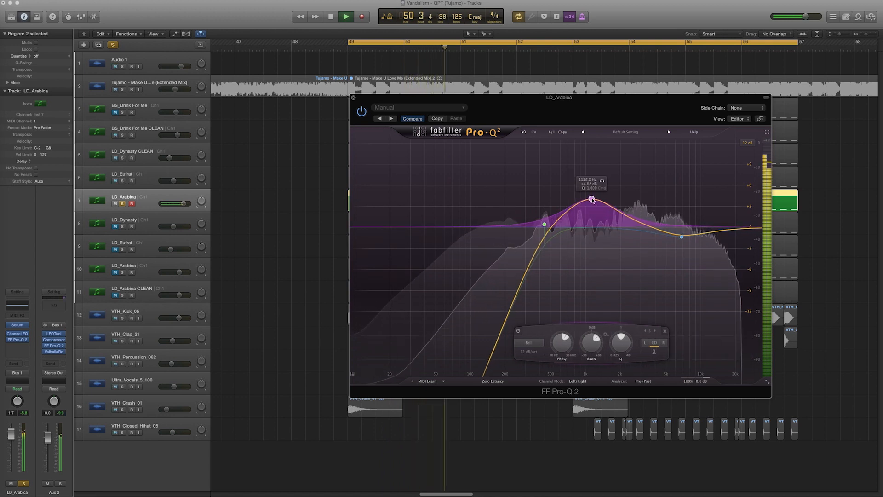
left_click_drag(593, 203, 594, 205)
key("space")
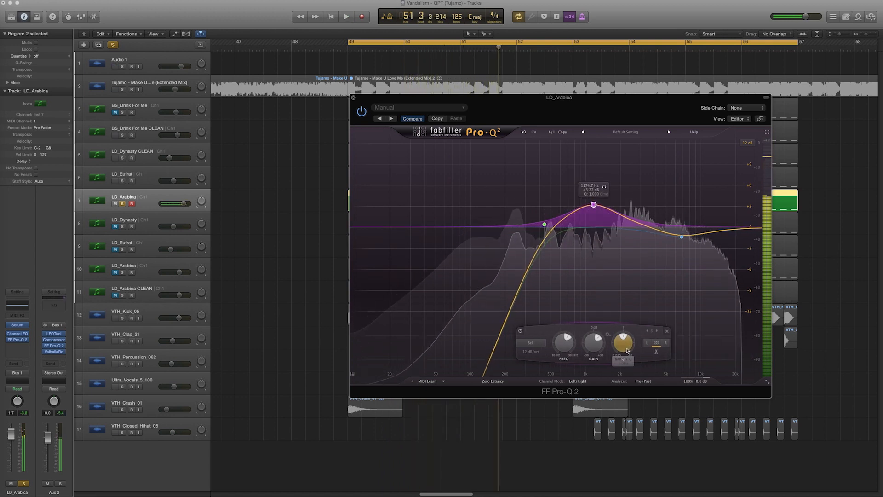
Switch Pro-Q 2's channel mode to Mid/Side and change the stereo placement of the 1.17 kHz boost.
left_click(577, 381)
left_click(584, 389)
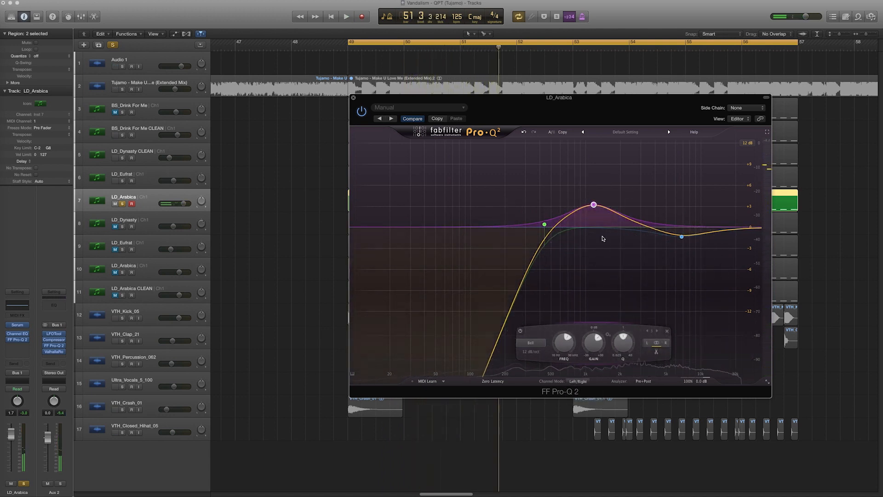
right_click(595, 205)
left_click(674, 236)
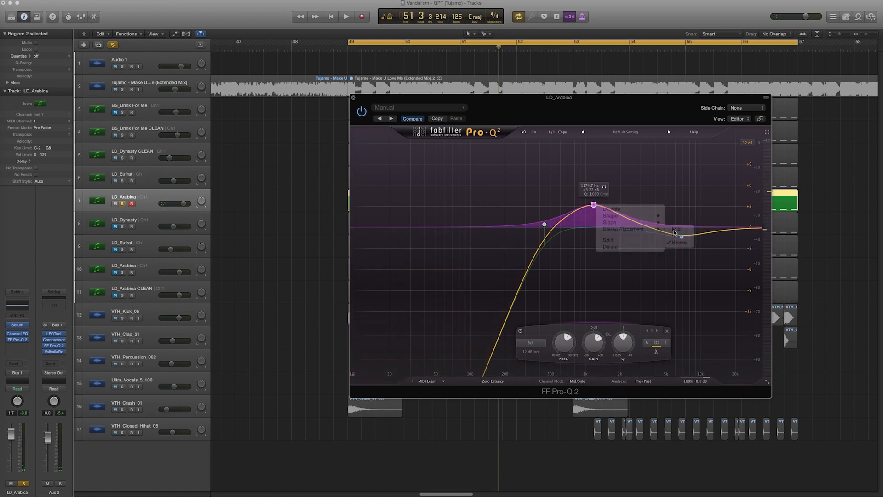
Shift the bell boost down to about 1 kHz and the low cut to about 370 Hz, audition the result and close Pro-Q 2.
left_click_drag(593, 205, 537, 225)
key("space")
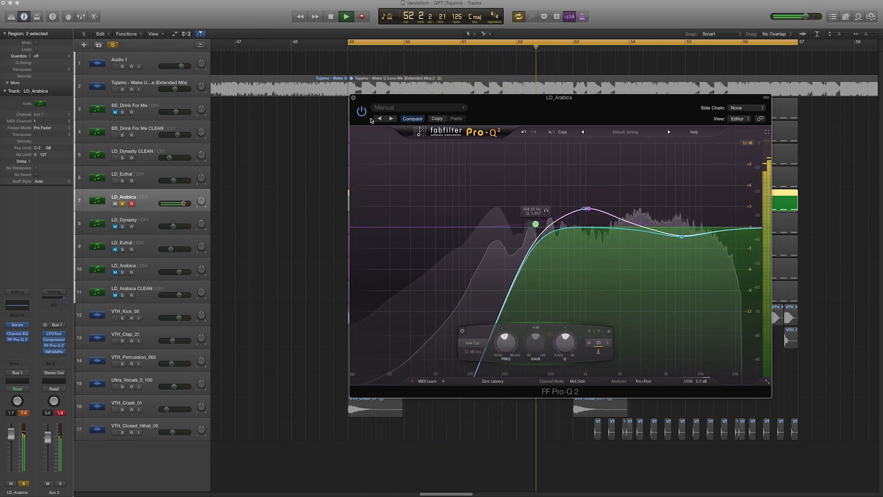
key("space")
left_click(353, 97)
Unsolo LD_Arabica and play the full mix with the cycle range extended to span bars 48 to 57.
left_click(121, 204)
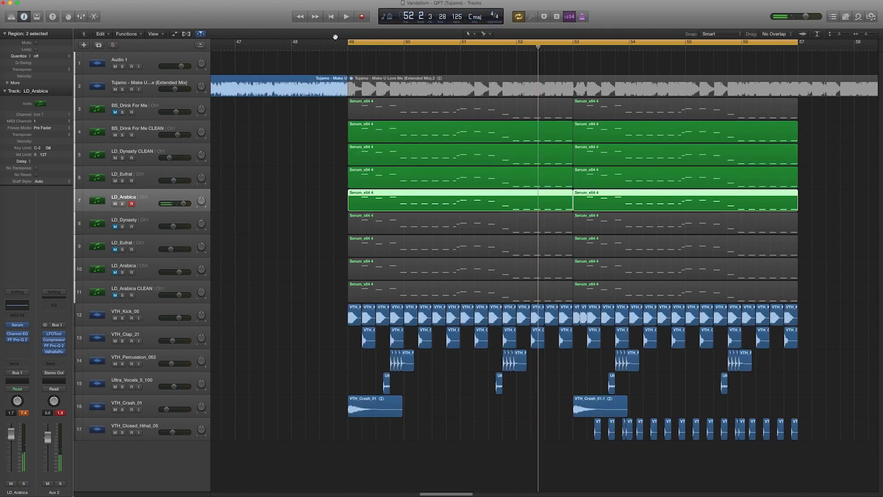
left_click_drag(297, 44, 798, 47)
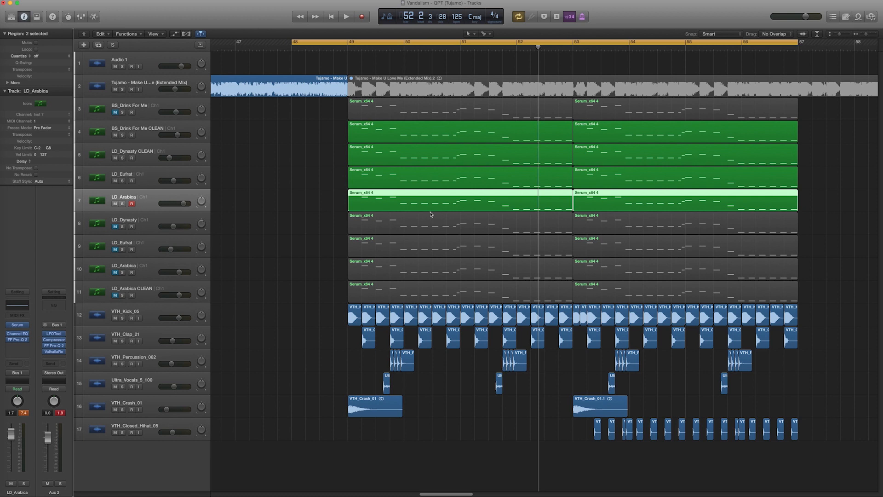
left_click(283, 203)
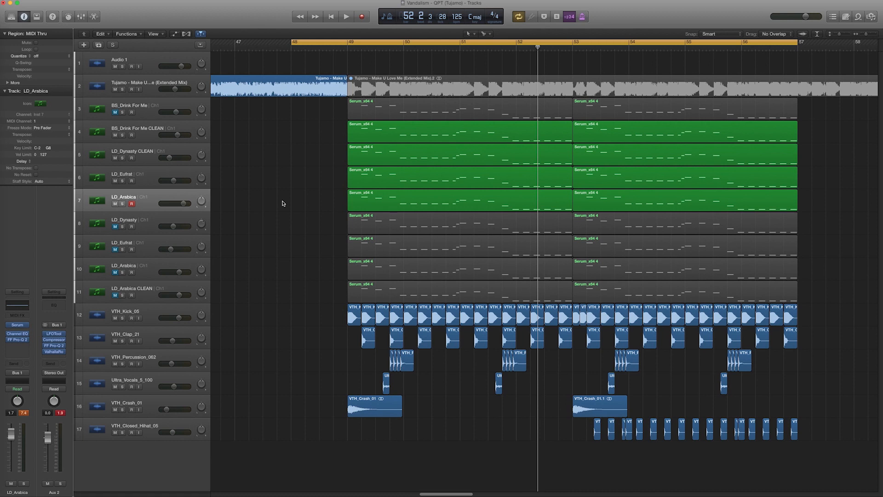
key("space")
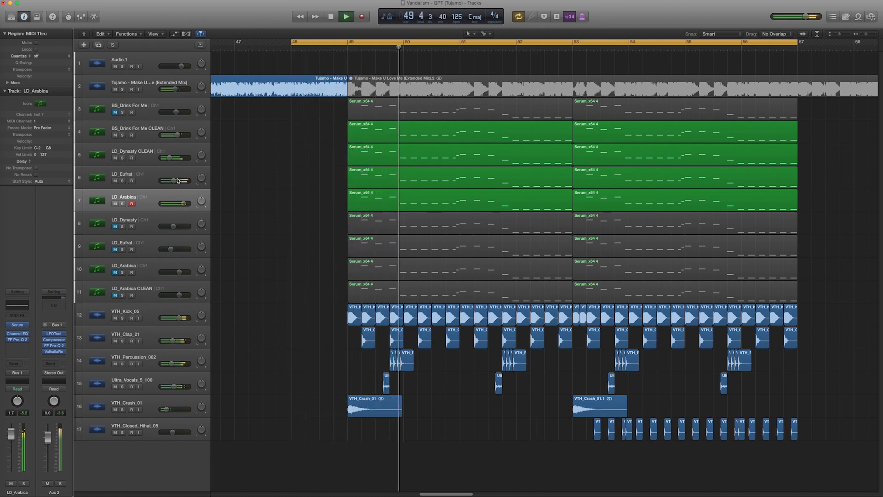
Balance the leads during playback, raising LD_Eufrat to about -5.5 dB and slightly lowering LD_Dynasty CLEAN.
left_click_drag(174, 180, 176, 181)
left_click_drag(175, 181, 175, 181)
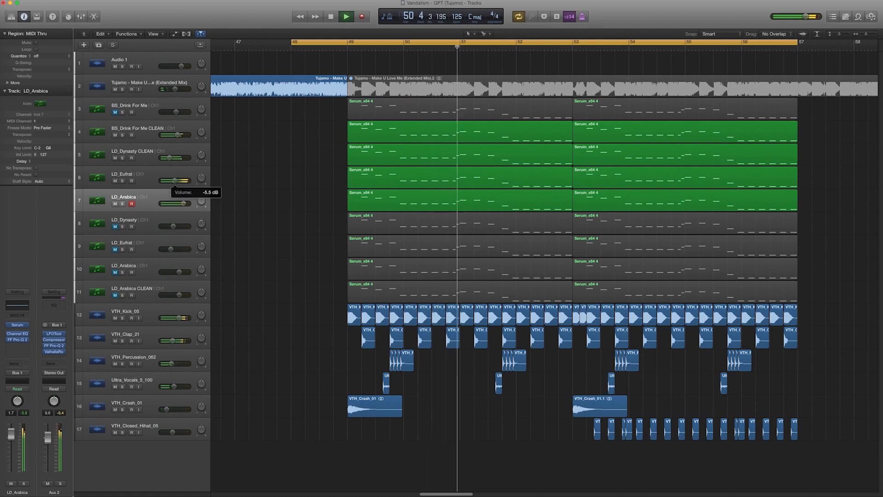
left_click(152, 177)
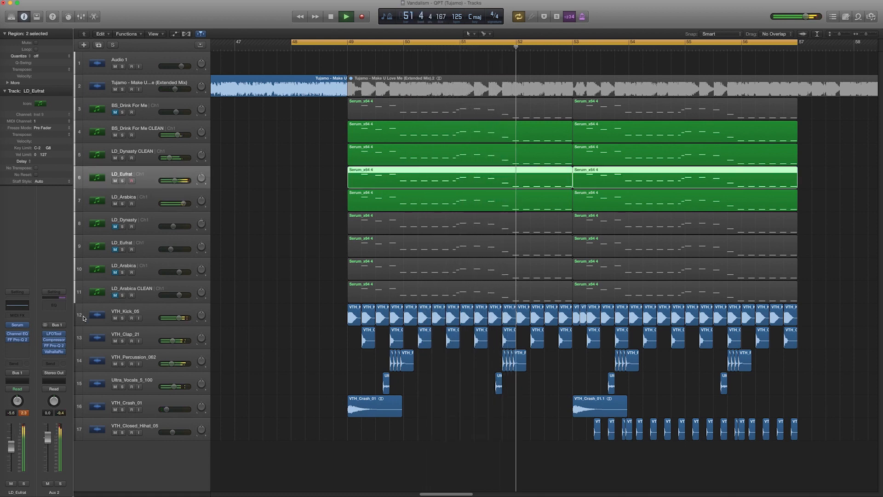
left_click_drag(170, 158, 168, 161)
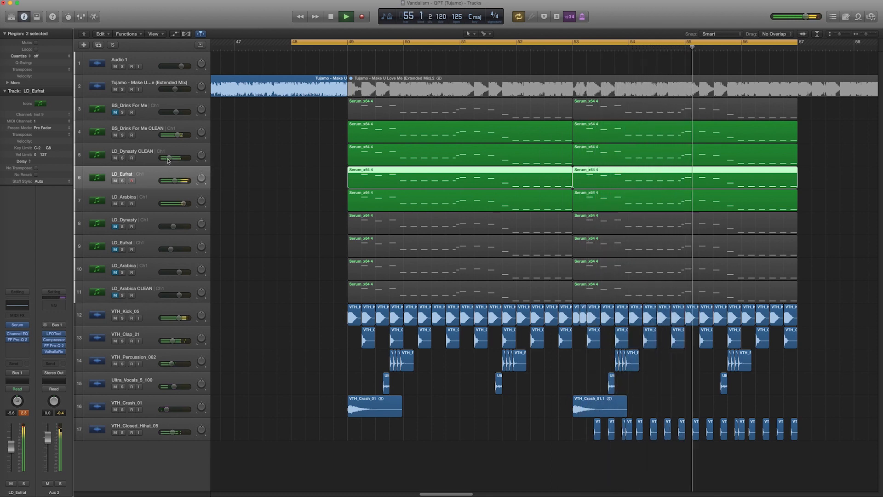
key("space")
Shorten the cycle range back to bars 49 to 57 and deselect the LD_Eufrat regions.
left_click(358, 42)
left_click_drag(351, 42, 798, 43)
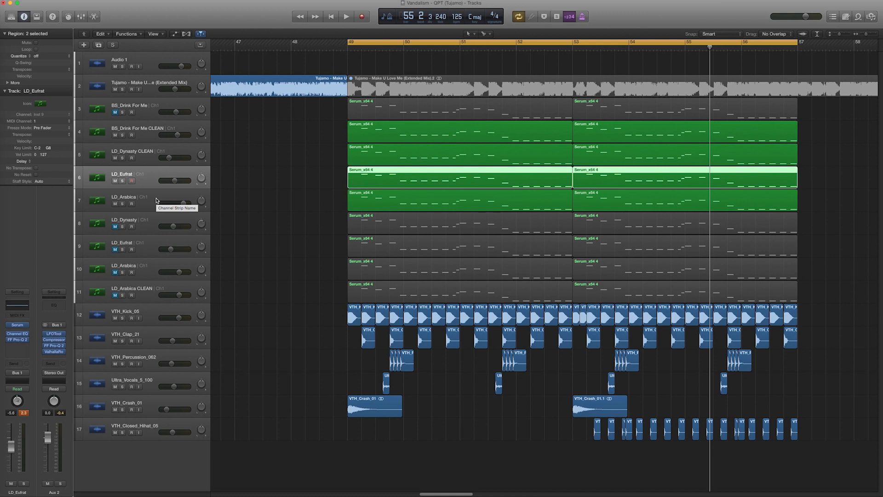
left_click(285, 222)
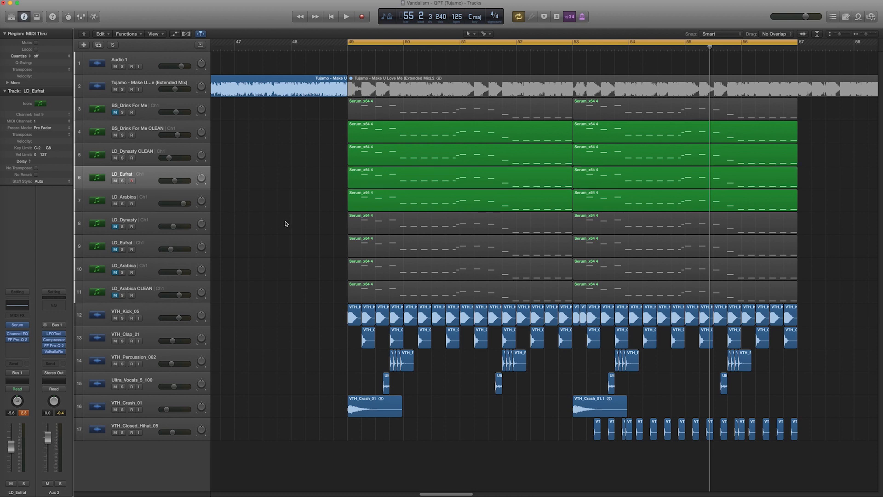